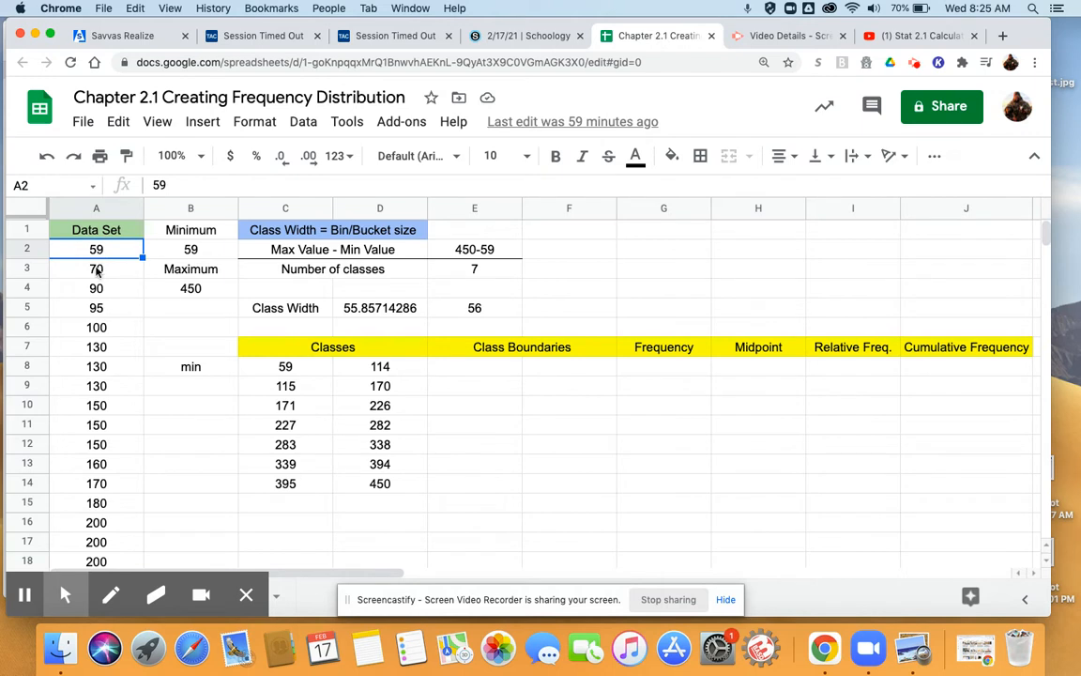
Step: Count the data set values that fall in the 59–114 class and enter 5 as its frequency in G8
key("Down")
key("Down")
key("Down")
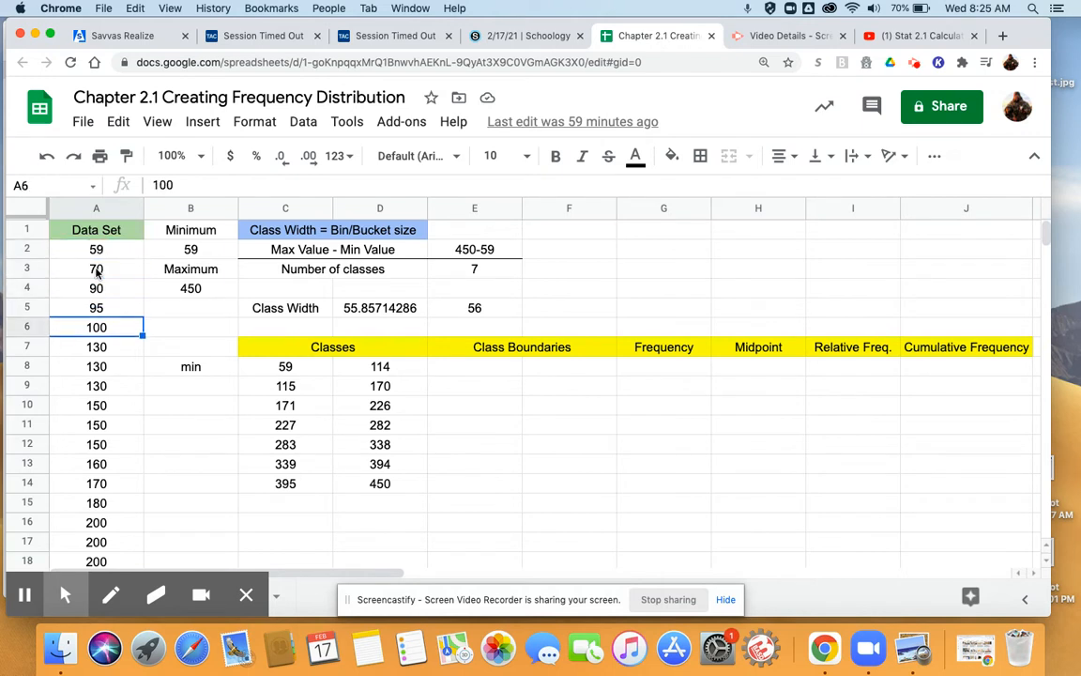
key("Down")
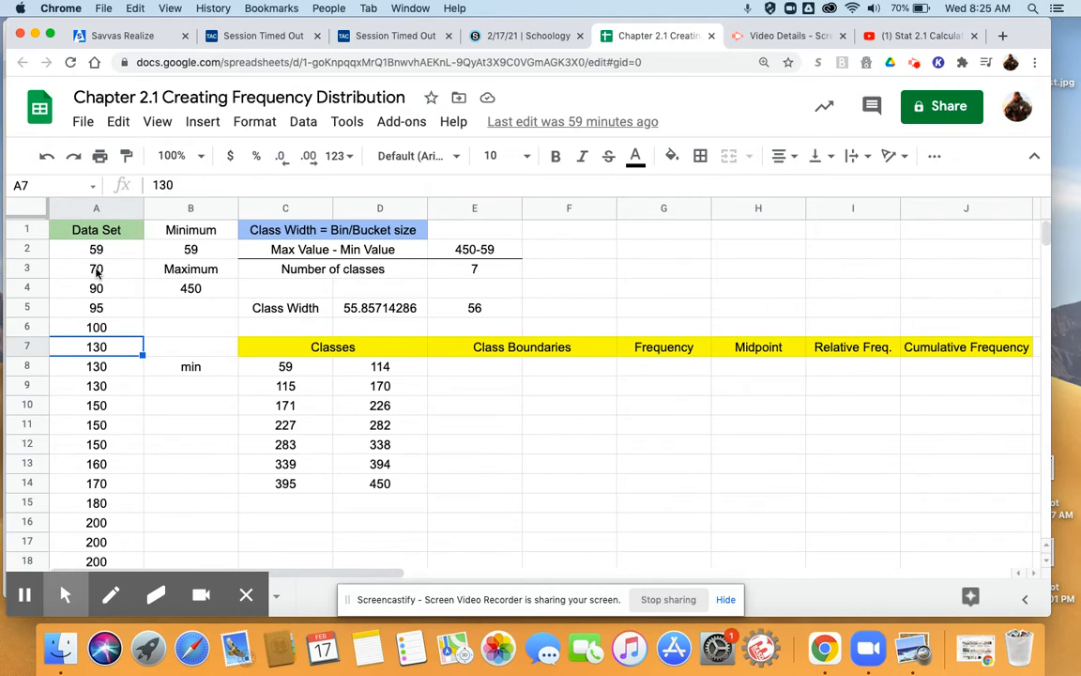
key("Up")
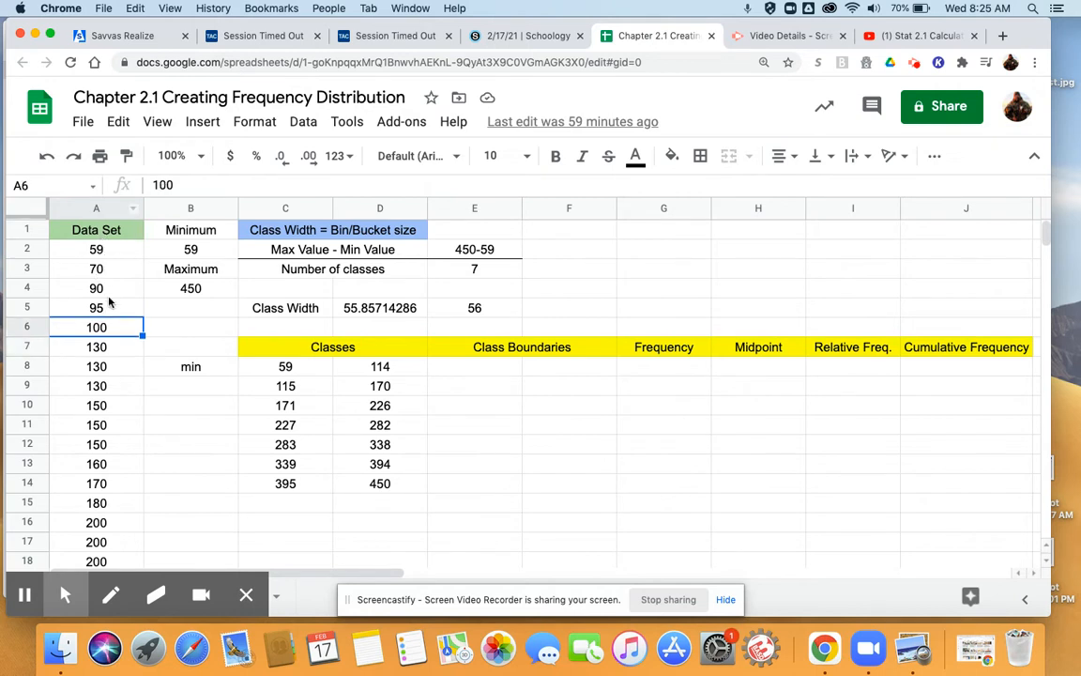
left_click(667, 368)
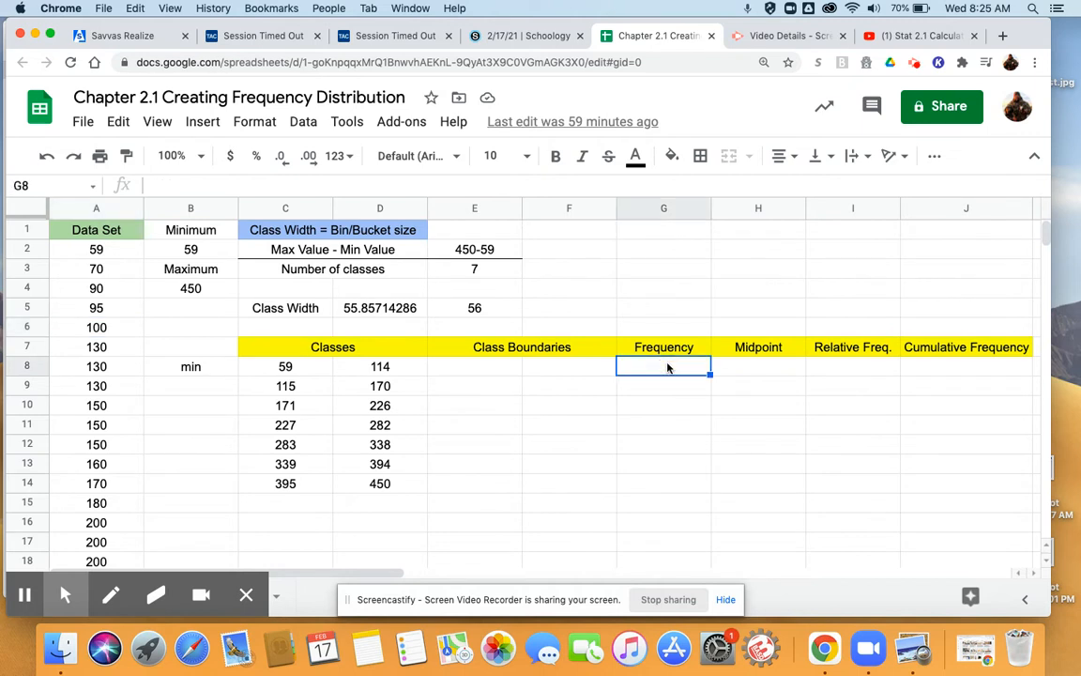
type("5")
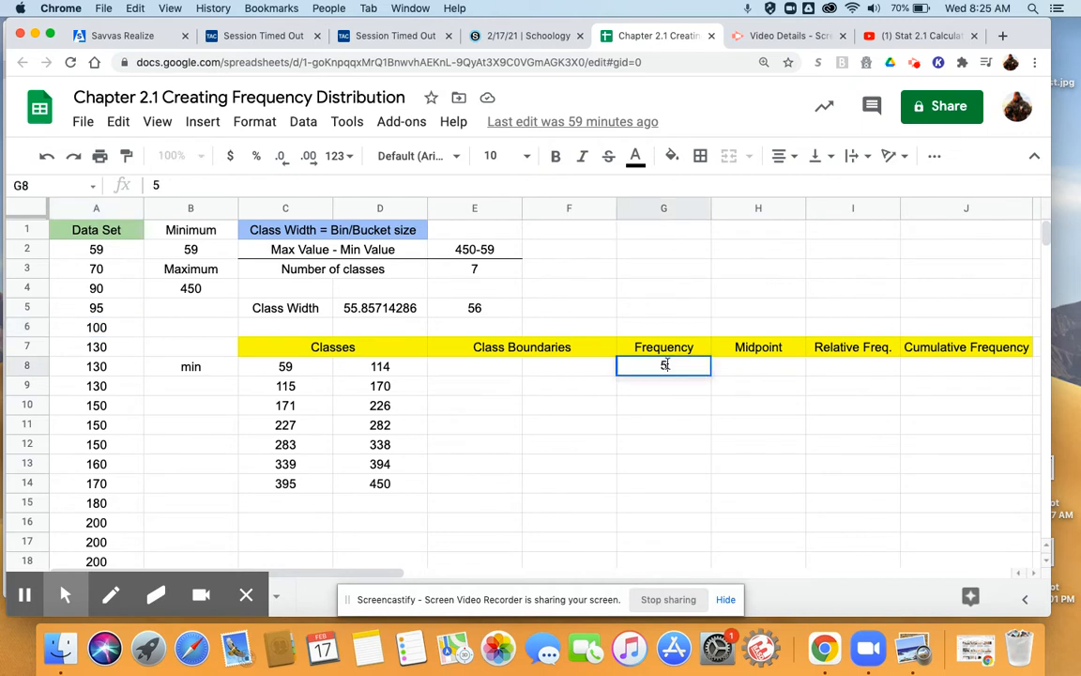
key("Return")
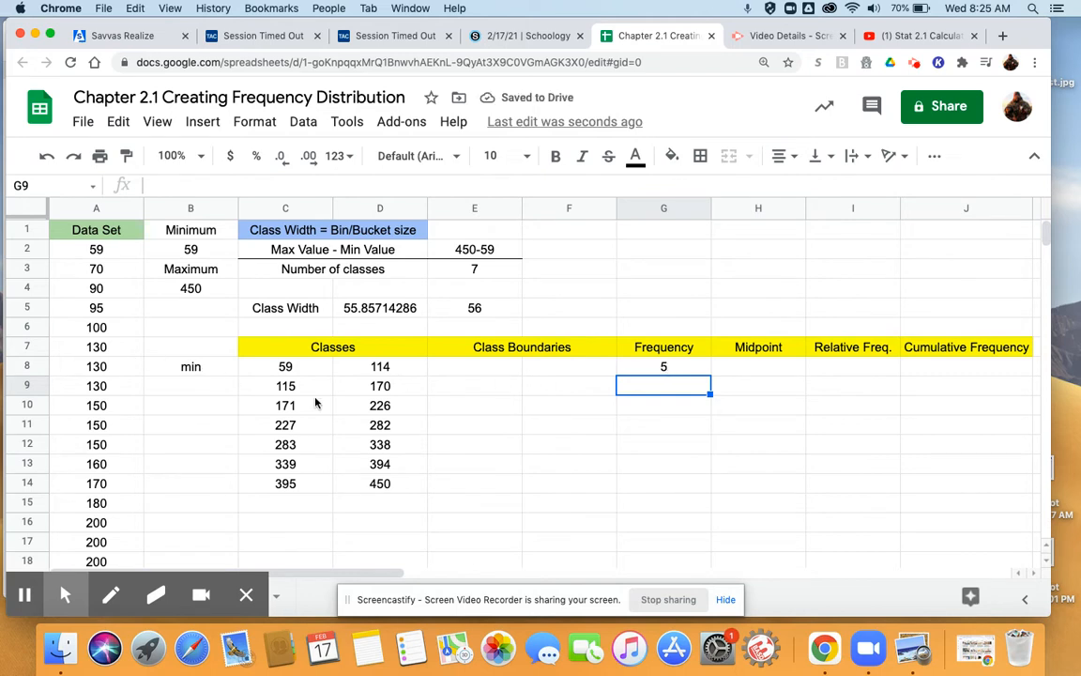
Step: Count the data set values that fall in the 115–170 class and enter 8 as its frequency in G9
left_click(111, 349)
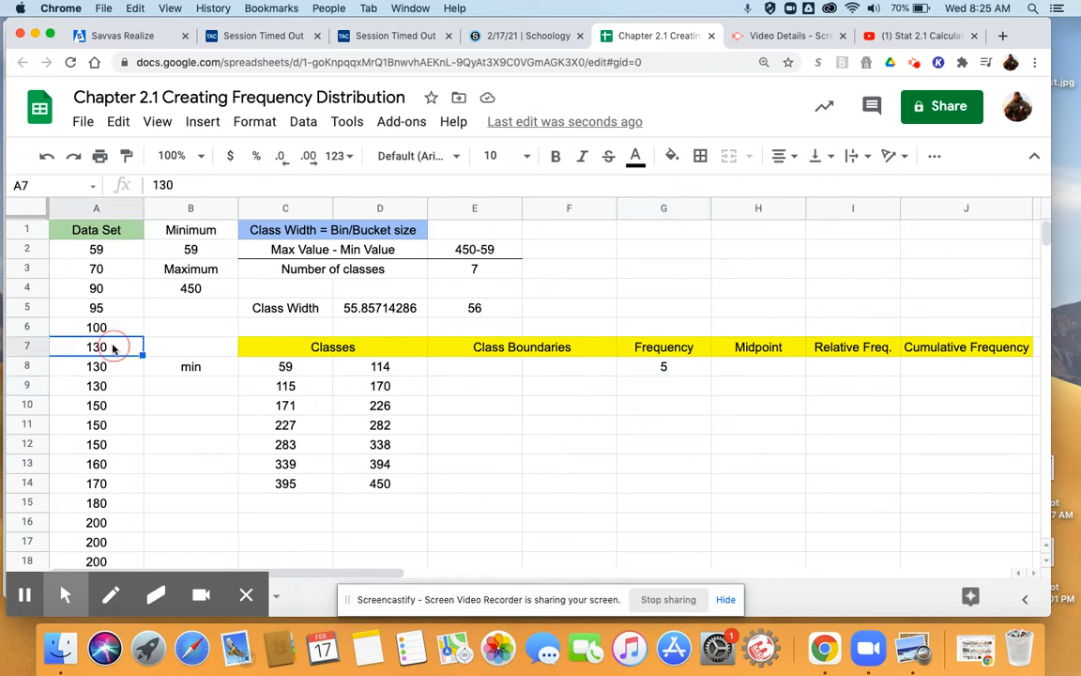
key("Down")
key("Down")
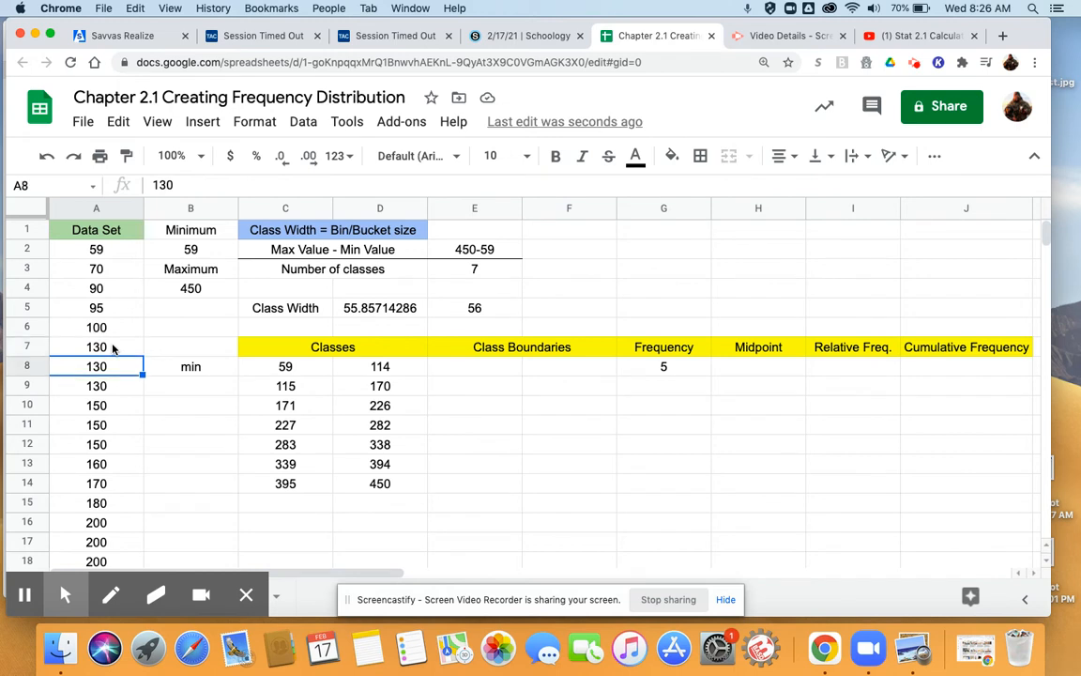
key("Down")
key("Down")
key("Down")
key("Down")
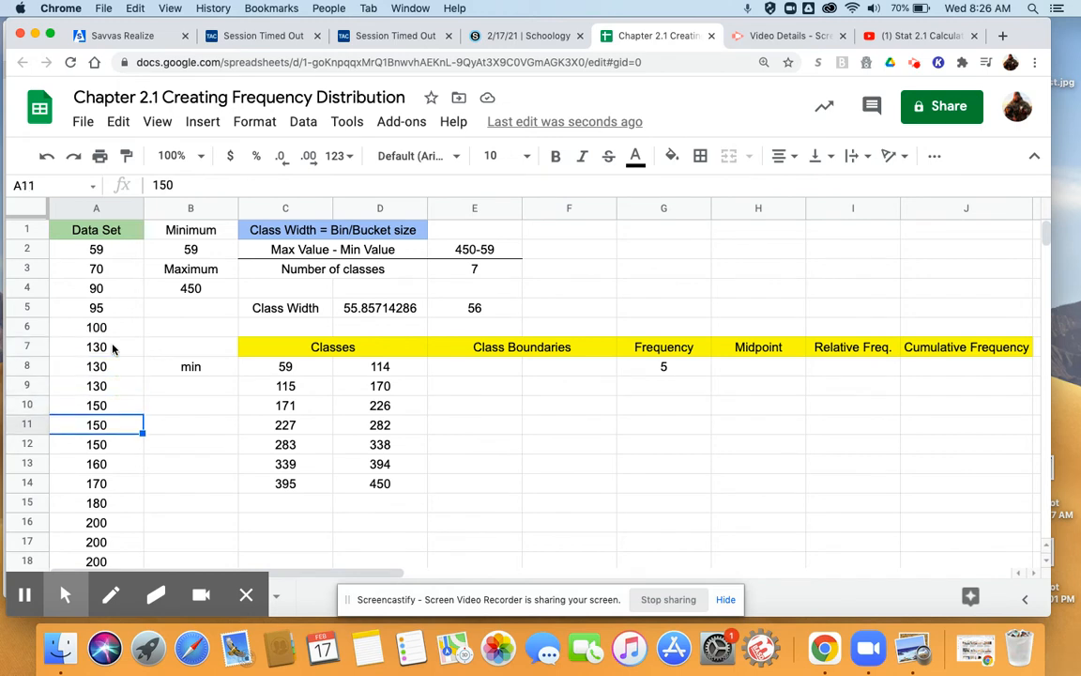
key("Down")
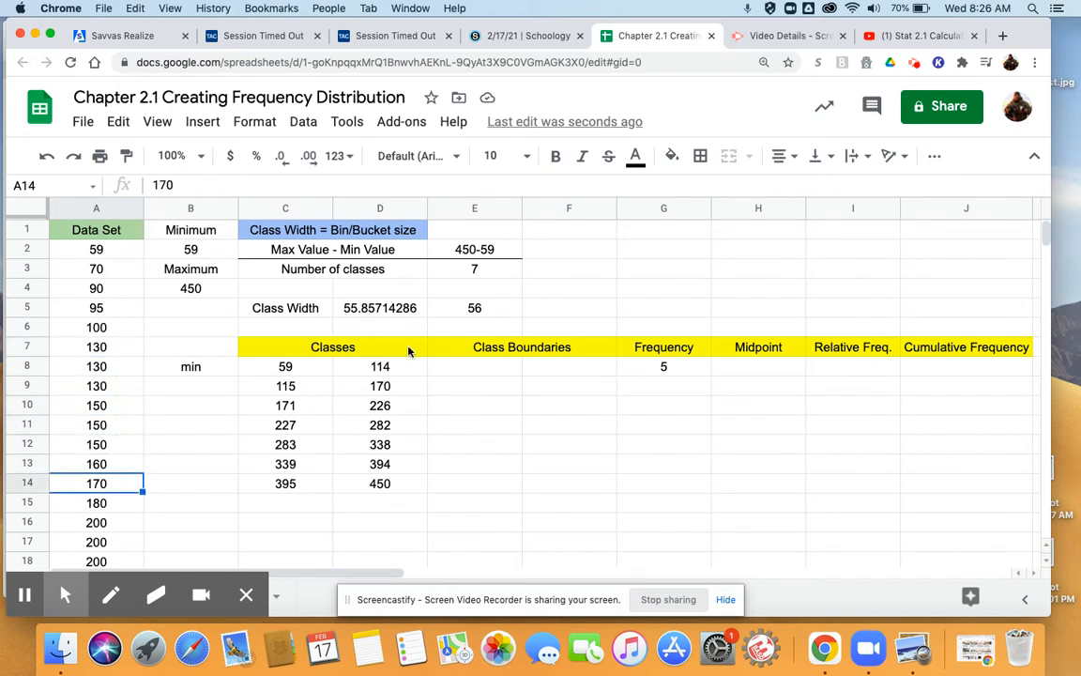
left_click(646, 387)
type("8")
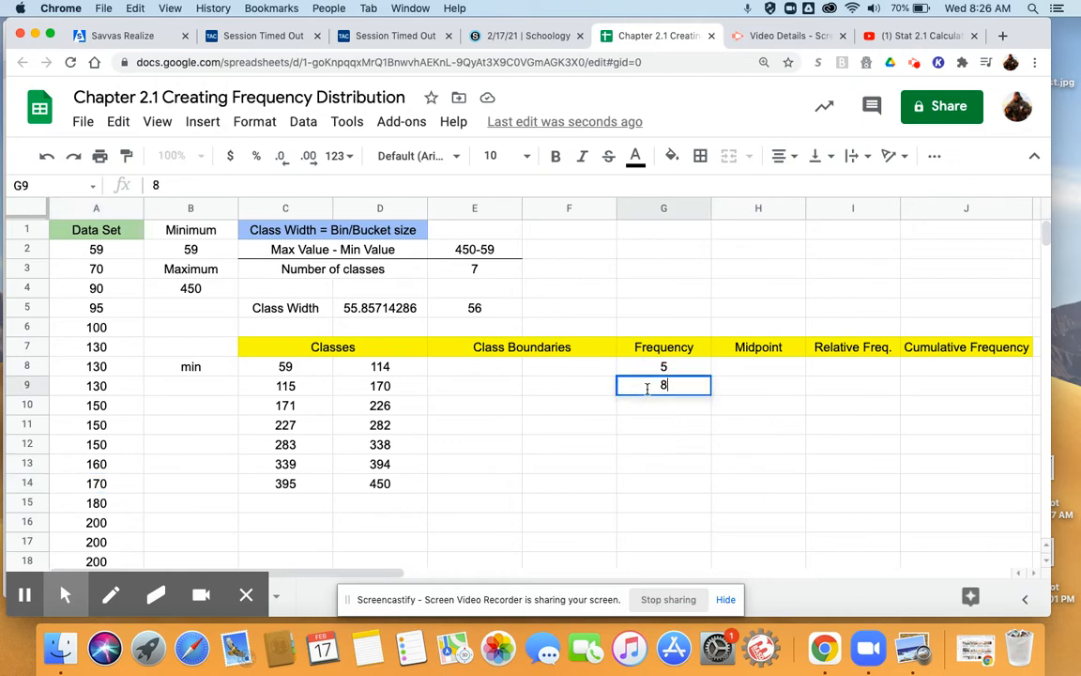
key("Return")
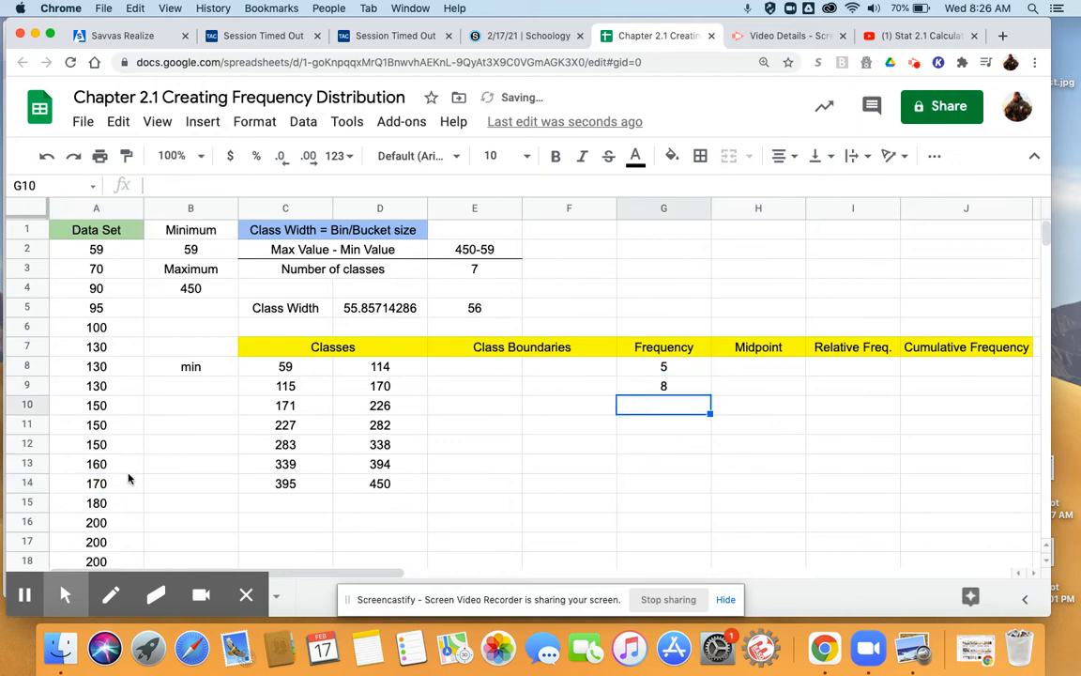
Step: Enter the formula =counta(A15:A20) in G10 as the frequency of the 171–226 class
scroll(111, 504, "down", 5)
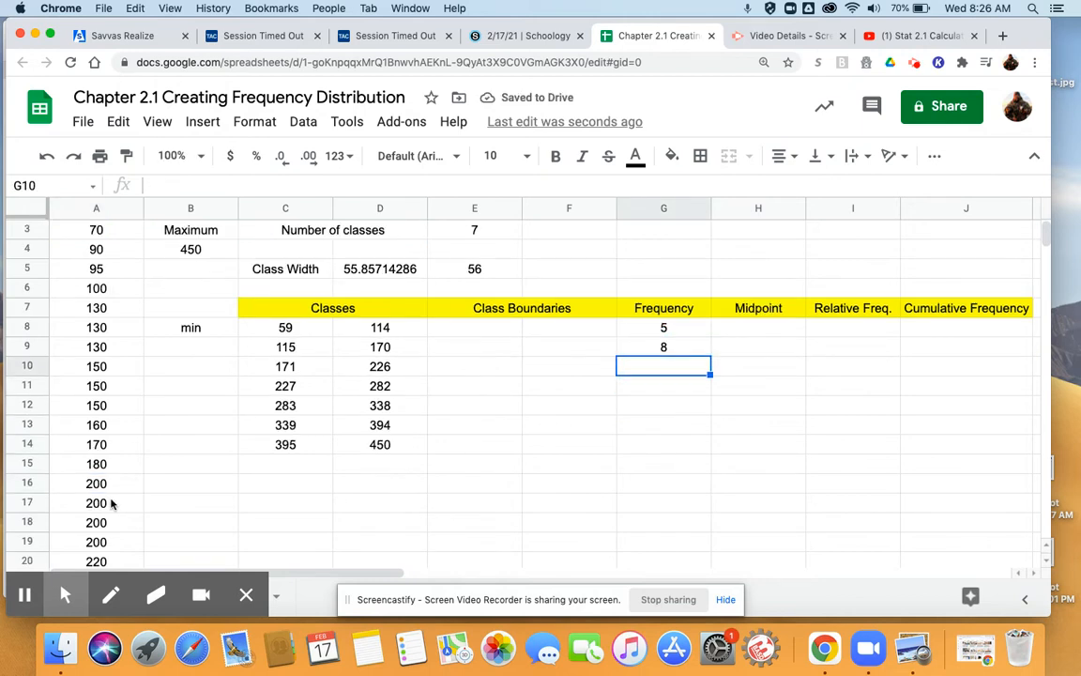
scroll(111, 504, "up", 3)
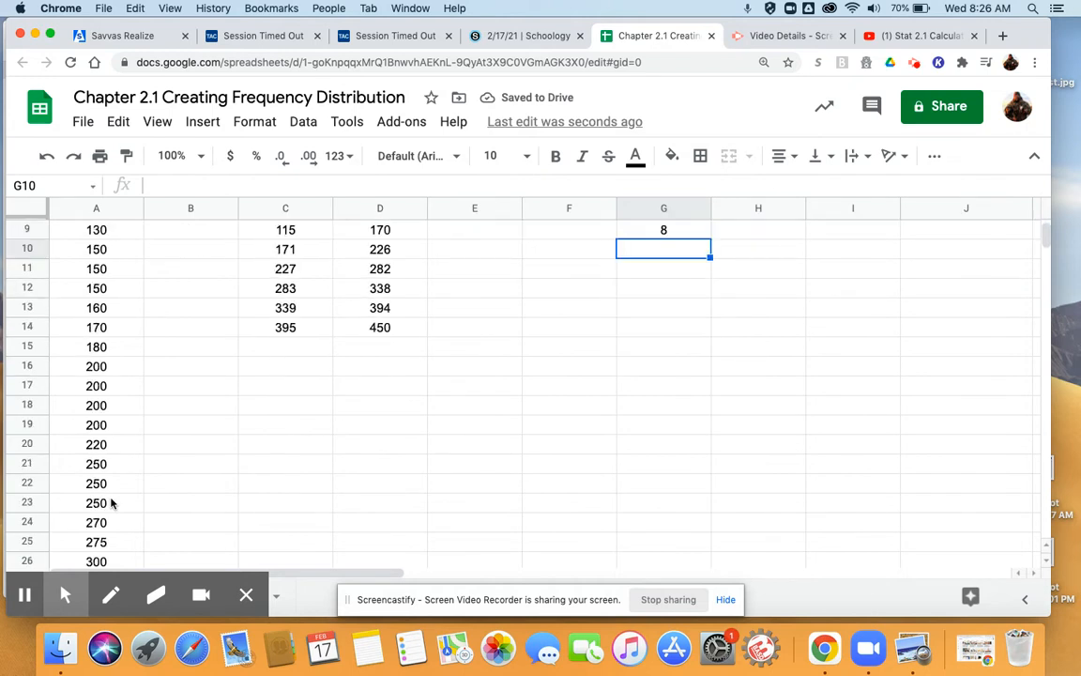
left_click(643, 294)
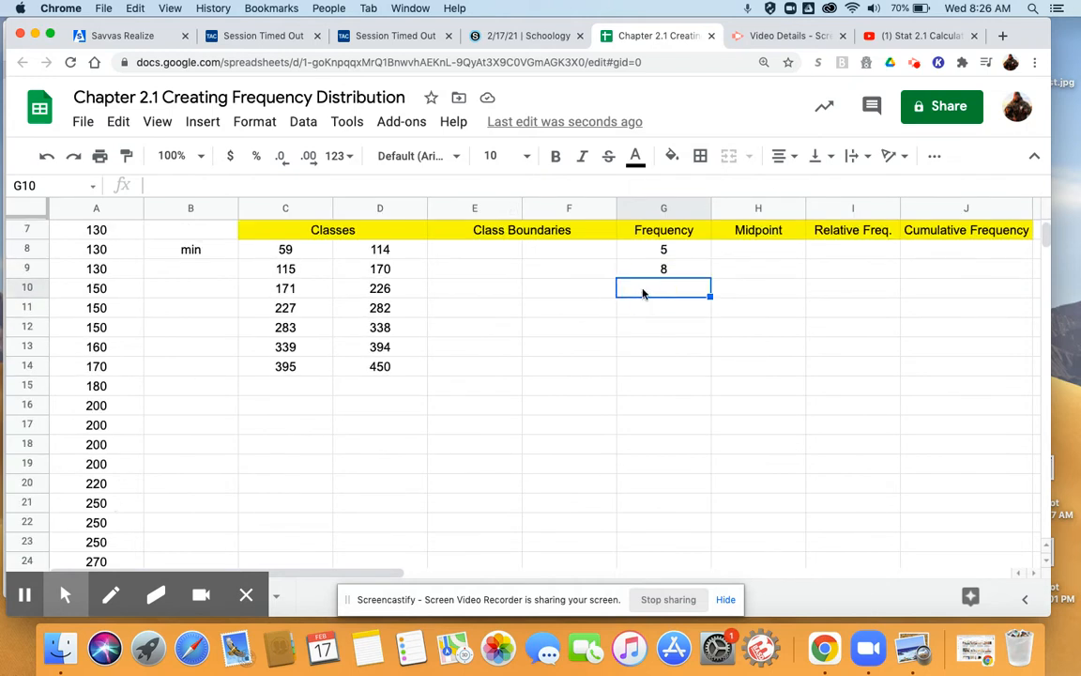
type("=count")
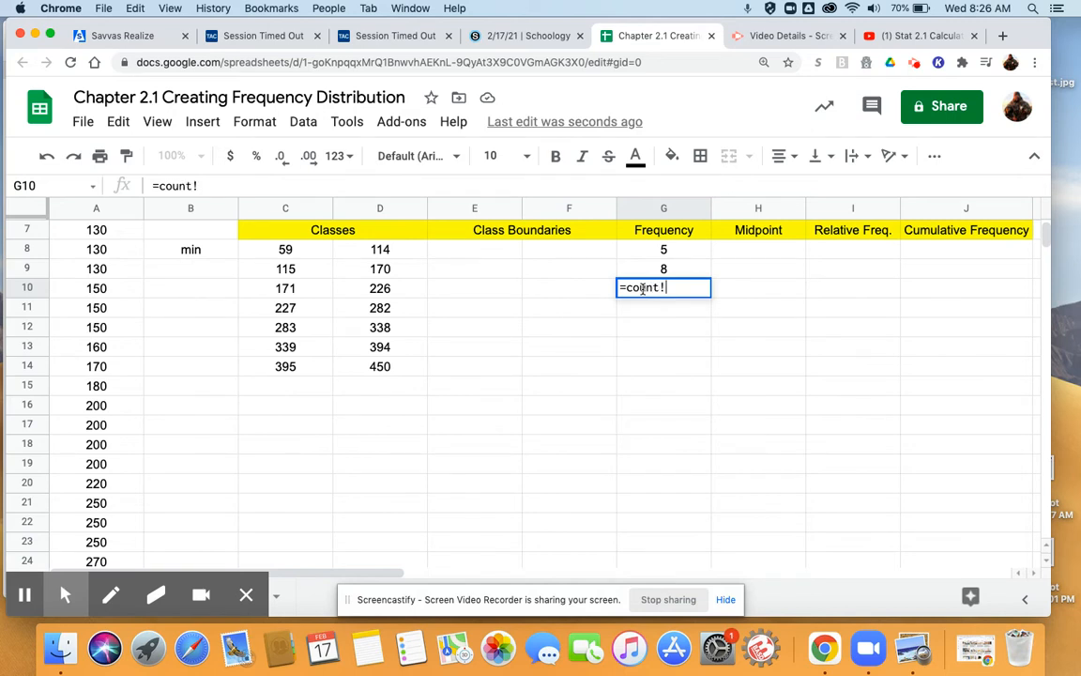
type("a(")
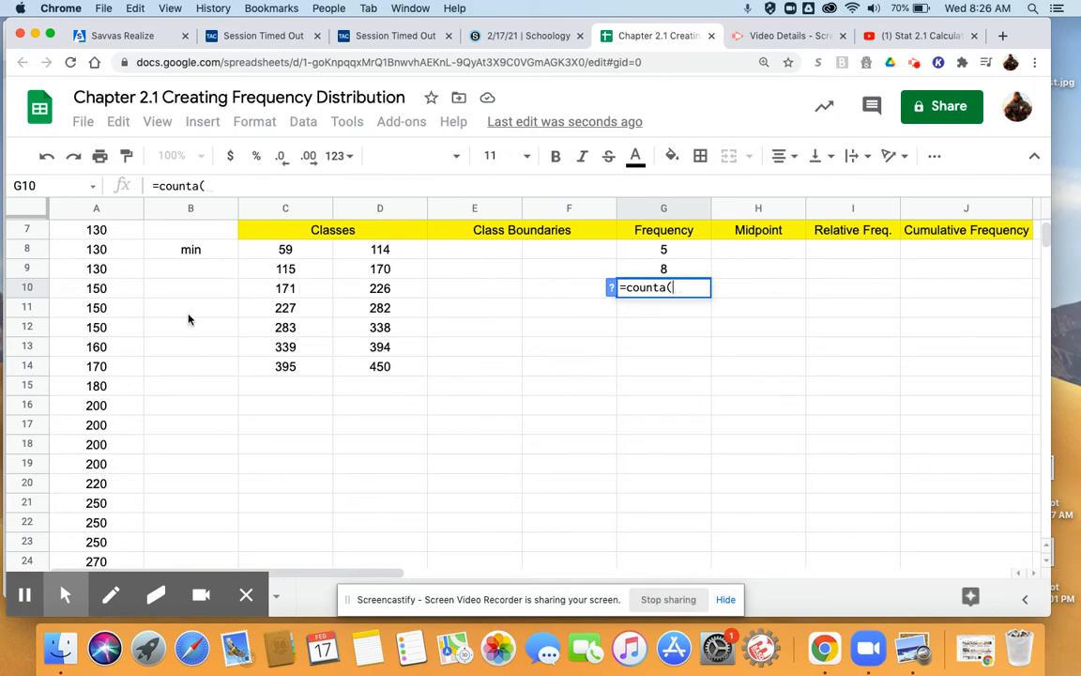
left_click(105, 389)
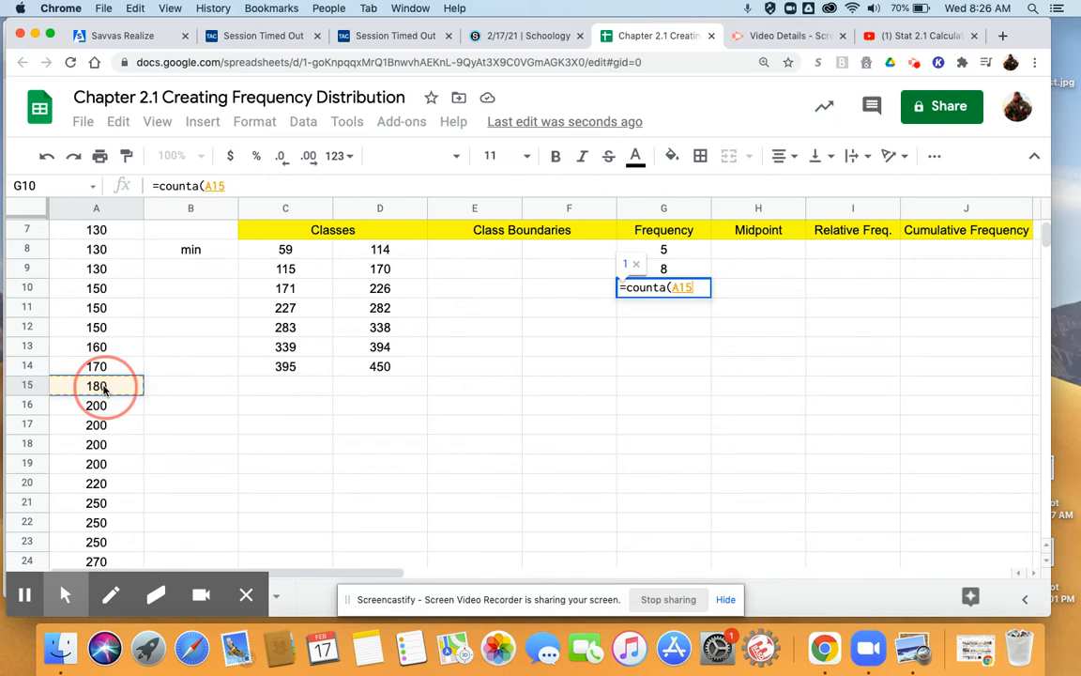
left_click_drag(104, 388, 107, 482)
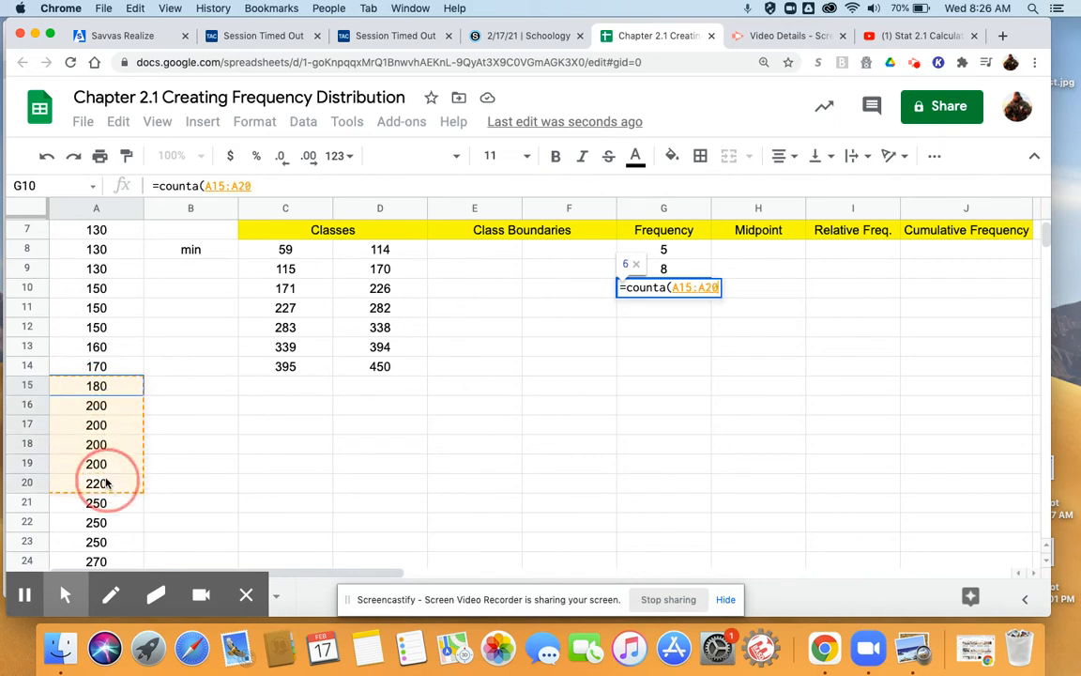
type(")")
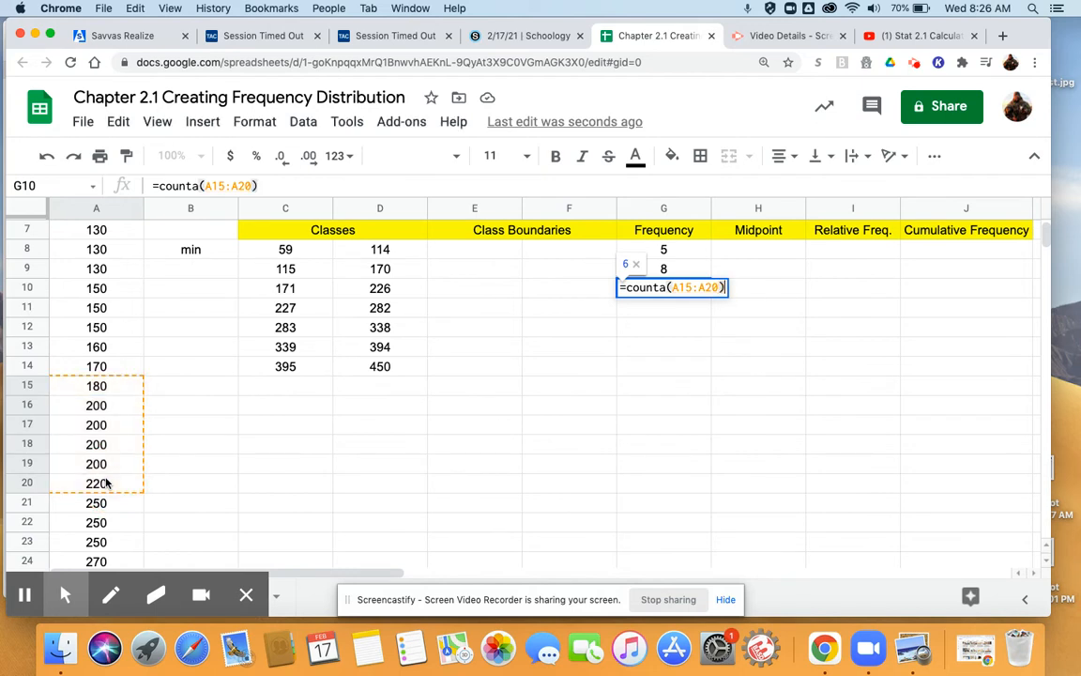
key("Return")
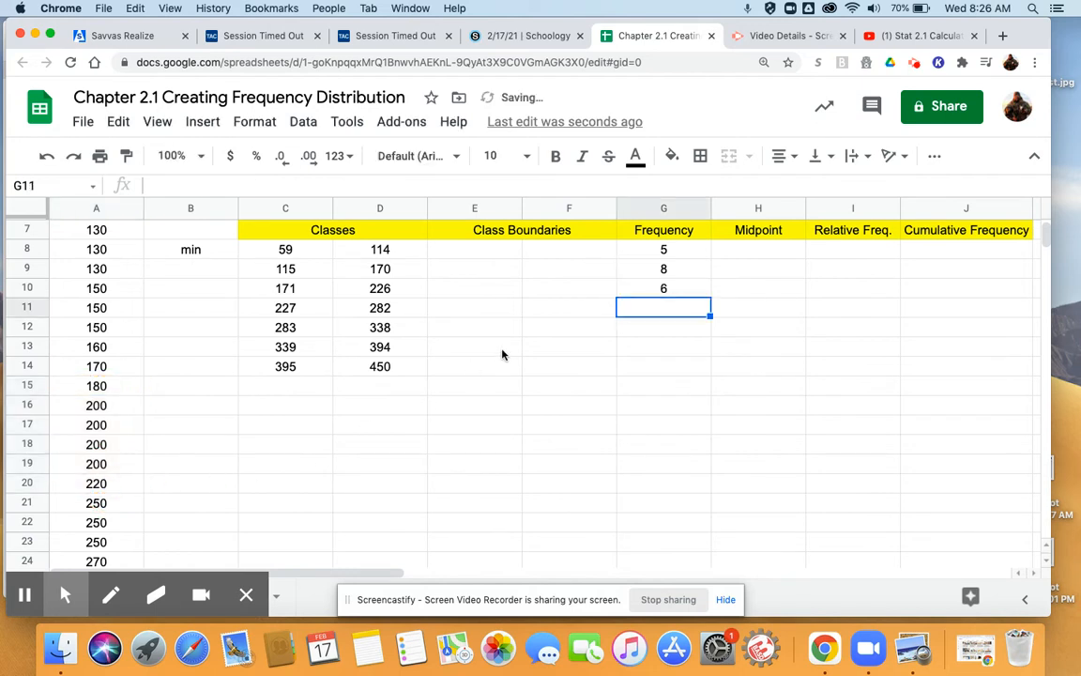
Step: Review the G10 formula and recount the data set values in the 115–170 class, cells A7 to A14
left_click(645, 295)
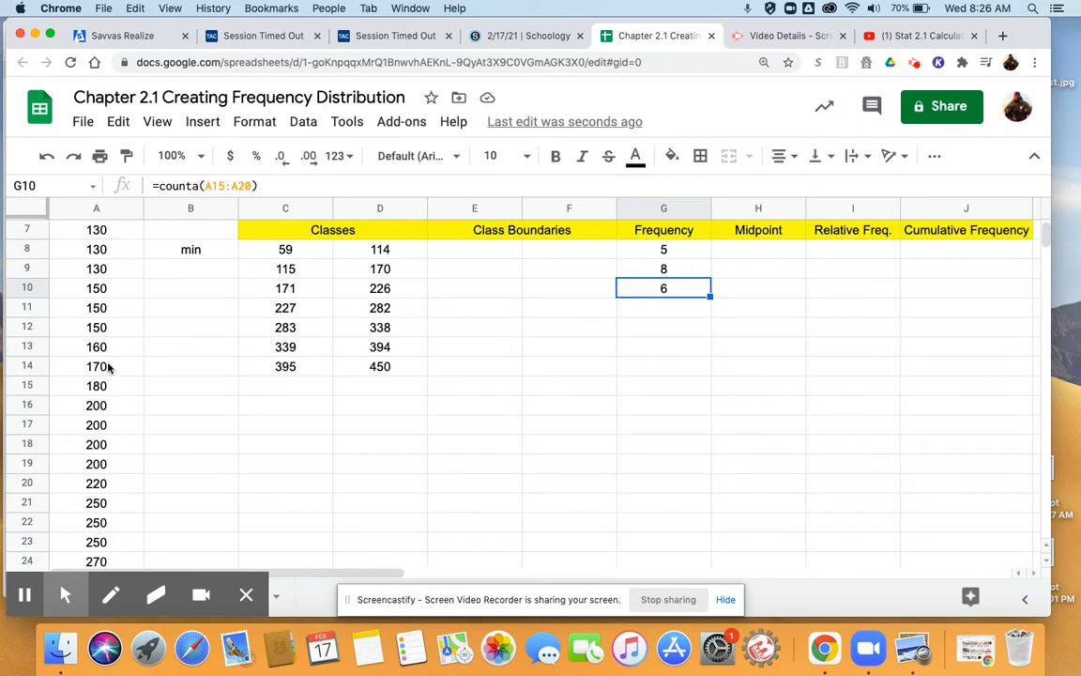
left_click(108, 367)
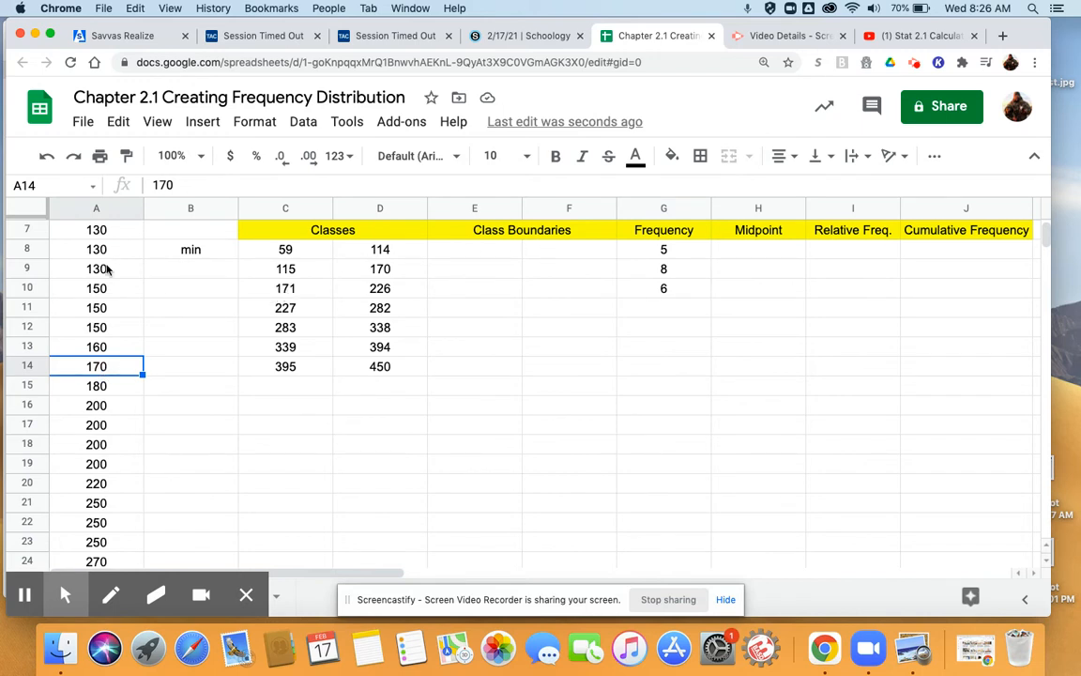
scroll(106, 269, "up", 2)
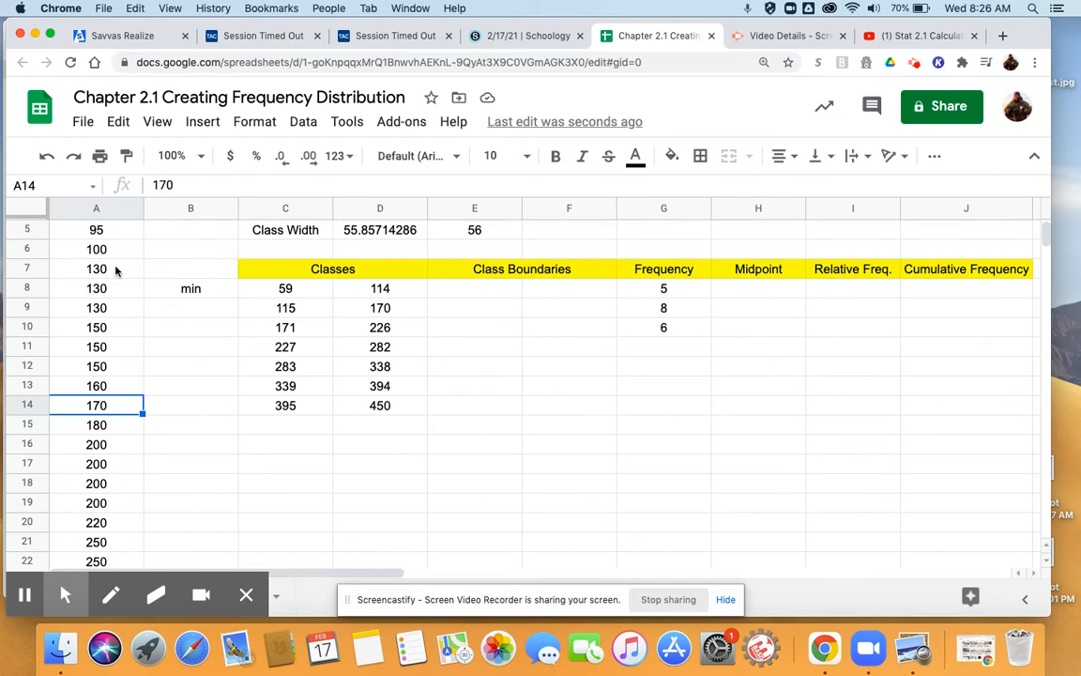
left_click(115, 270)
key("Down")
key("Up")
key("Down")
key("Down")
key("Down")
key("Down")
key("Down")
key("Down")
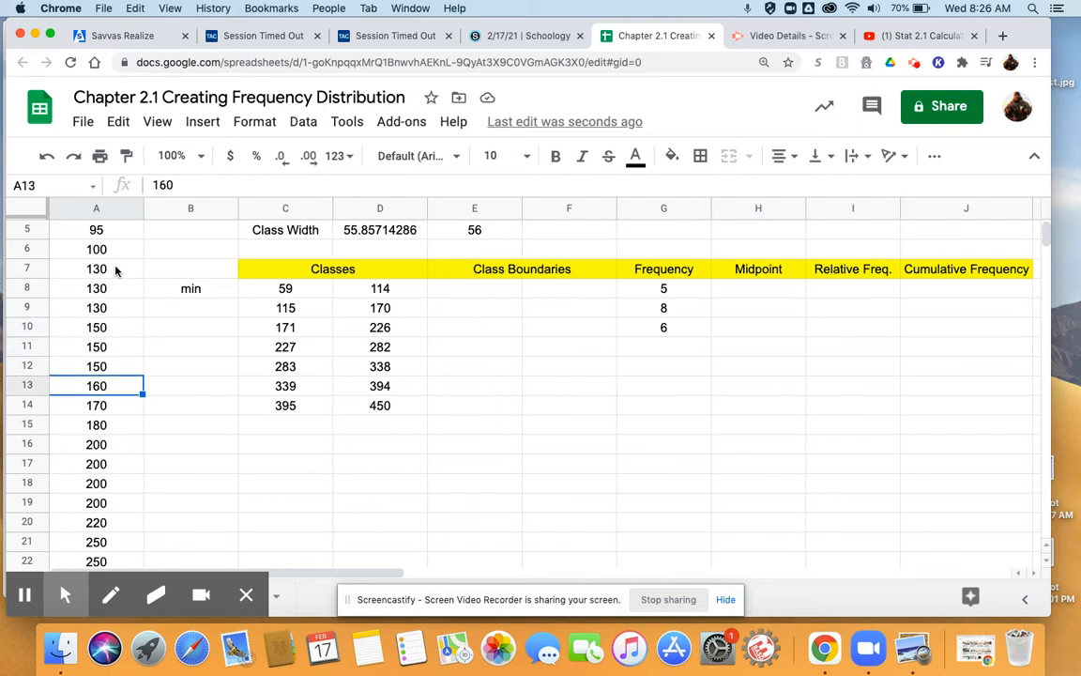
key("Down")
Step: Recount the data set values in the 171–226 class, cells A15 to A20, against the frequency in G10
key("Down")
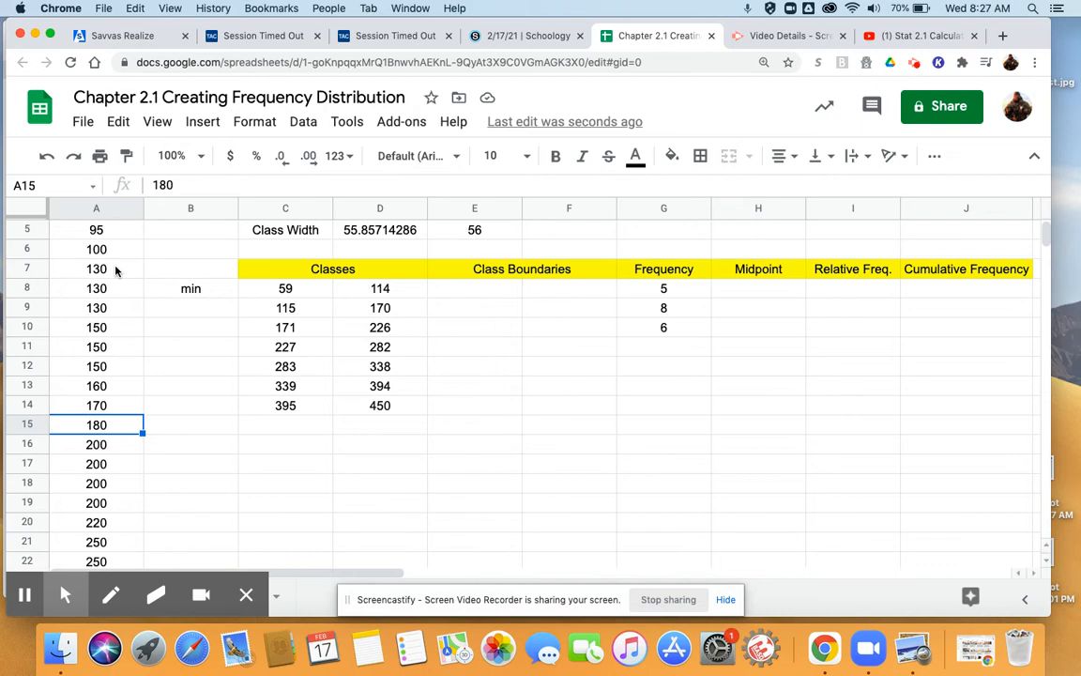
key("Down")
key("Down")
key("Down")
key("Down")
key("Down")
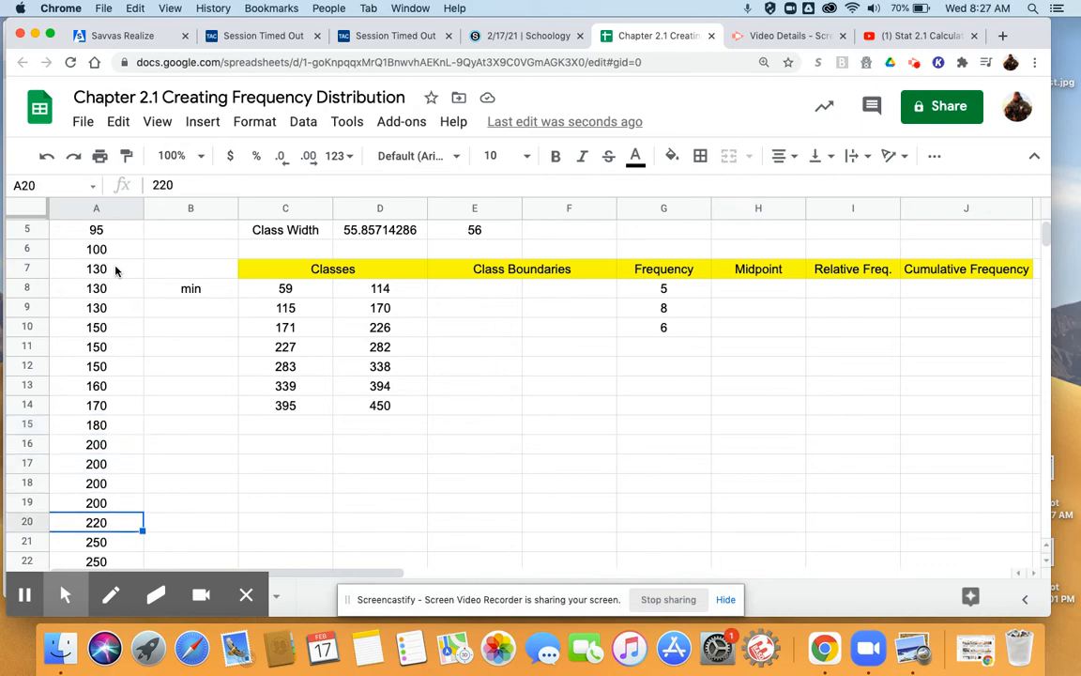
left_click(664, 329)
Step: Enter the formula =counta(A21:A25) in G11 as the frequency of the 227–282 class
left_click(661, 352)
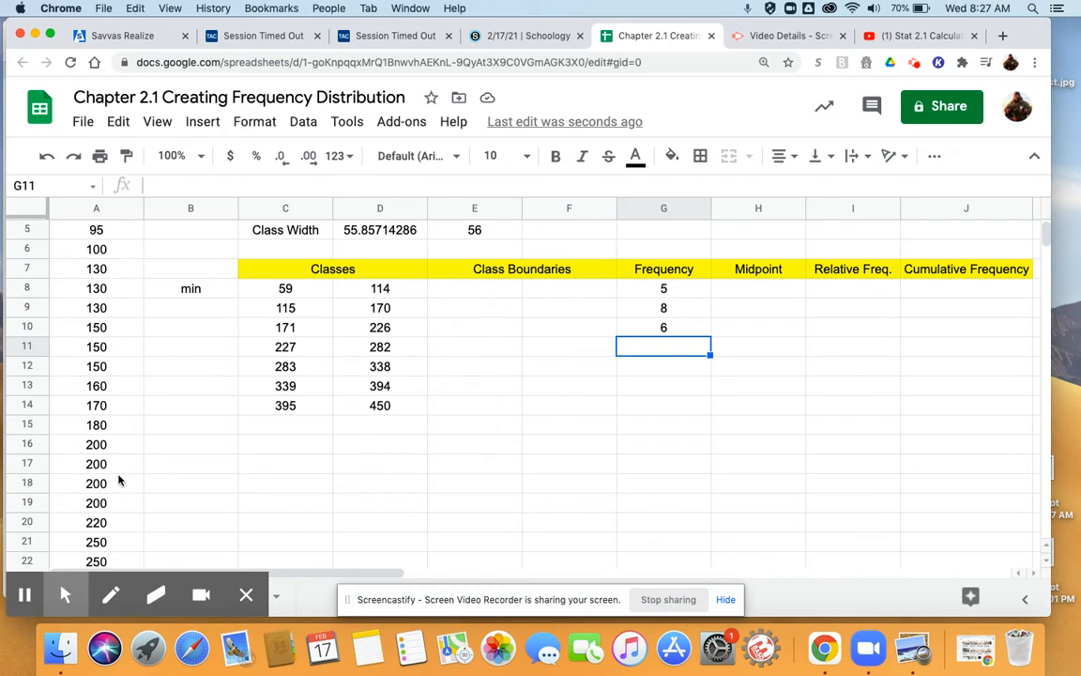
scroll(118, 481, "down", 3)
type("=count")
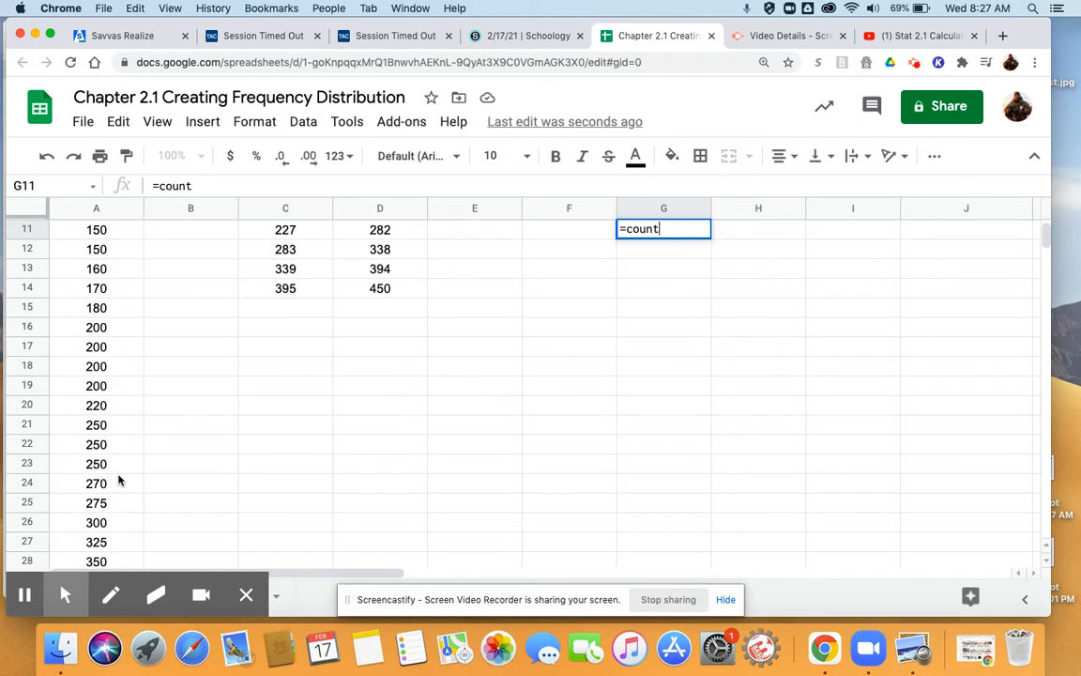
type("a(")
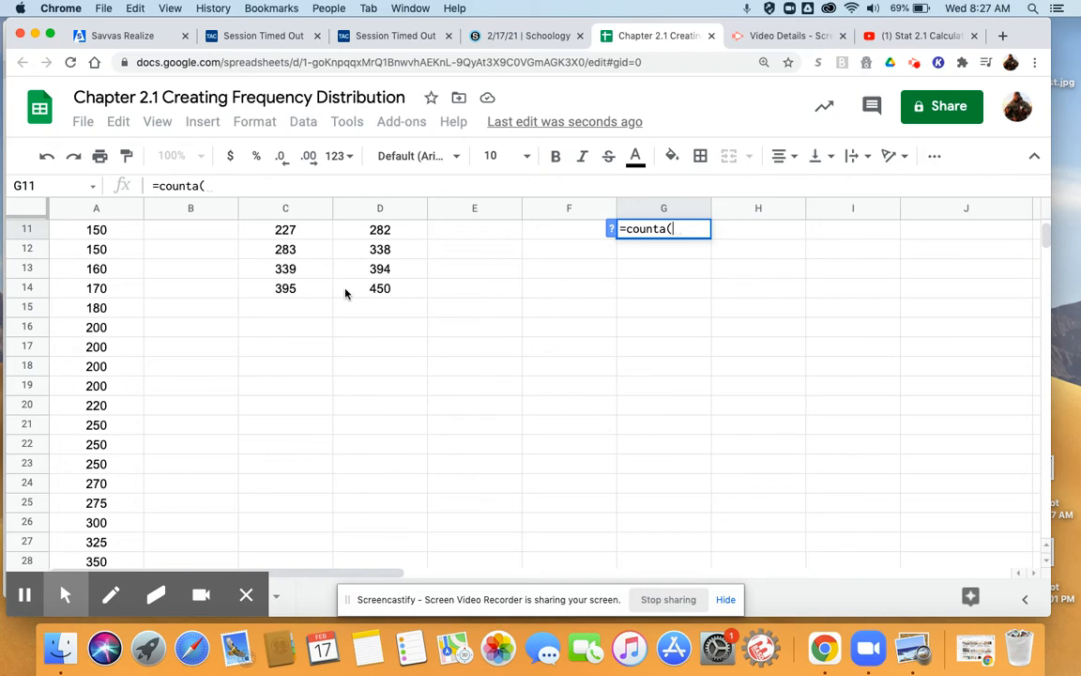
scroll(344, 294, "up", 3)
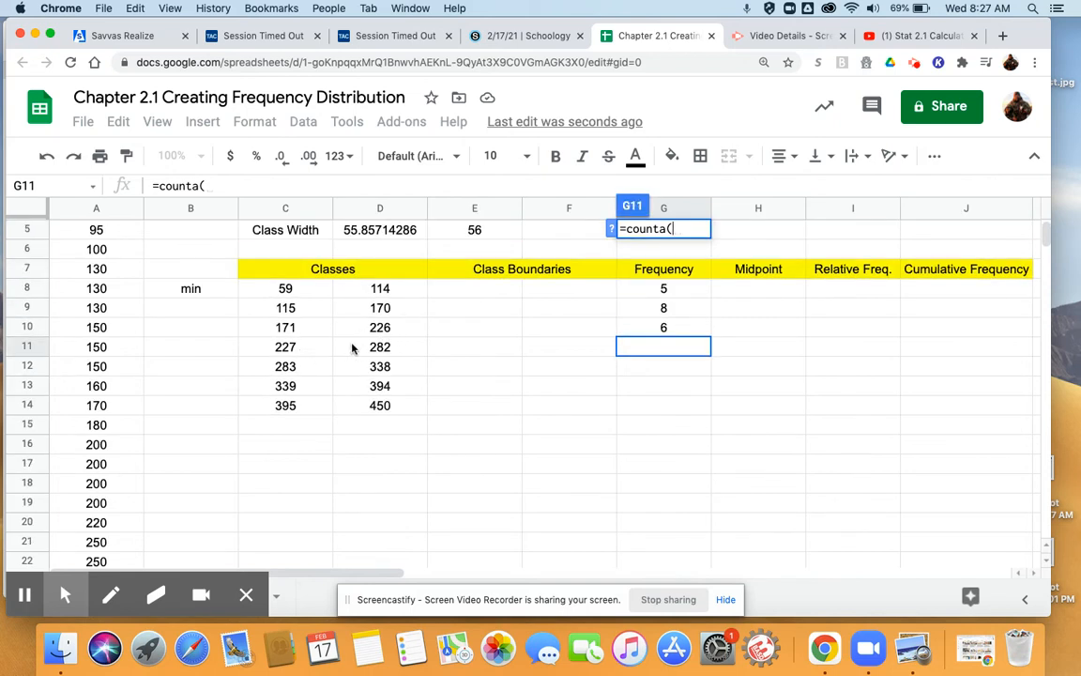
scroll(117, 425, "down", 5)
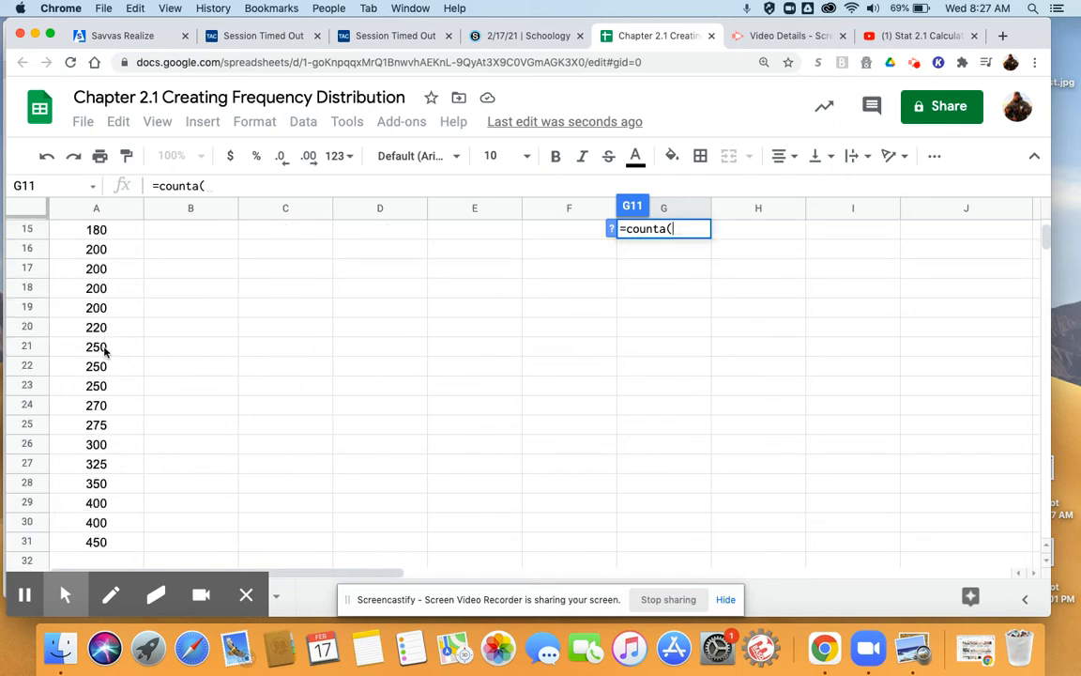
left_click_drag(103, 347, 103, 425)
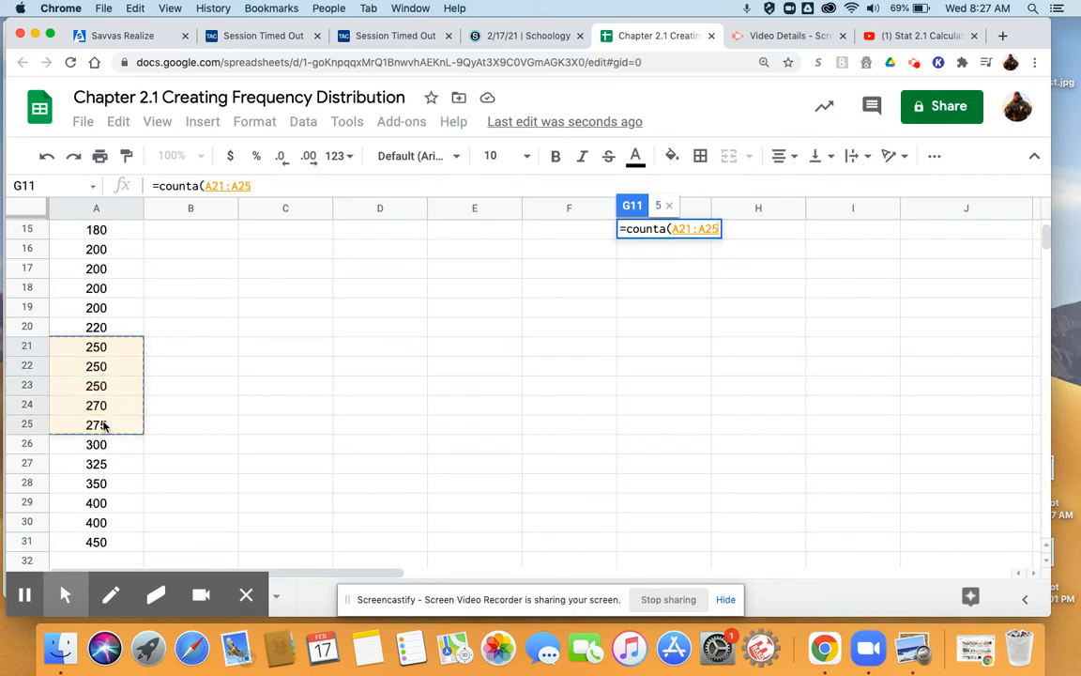
type(")")
key("Return")
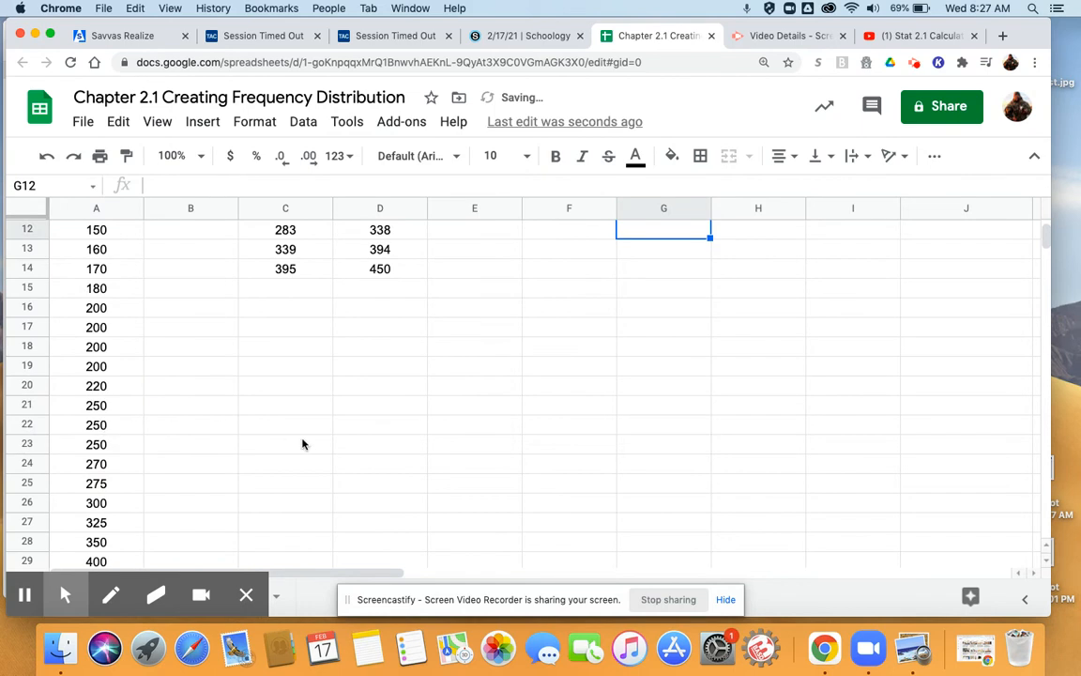
scroll(630, 361, "up", 4)
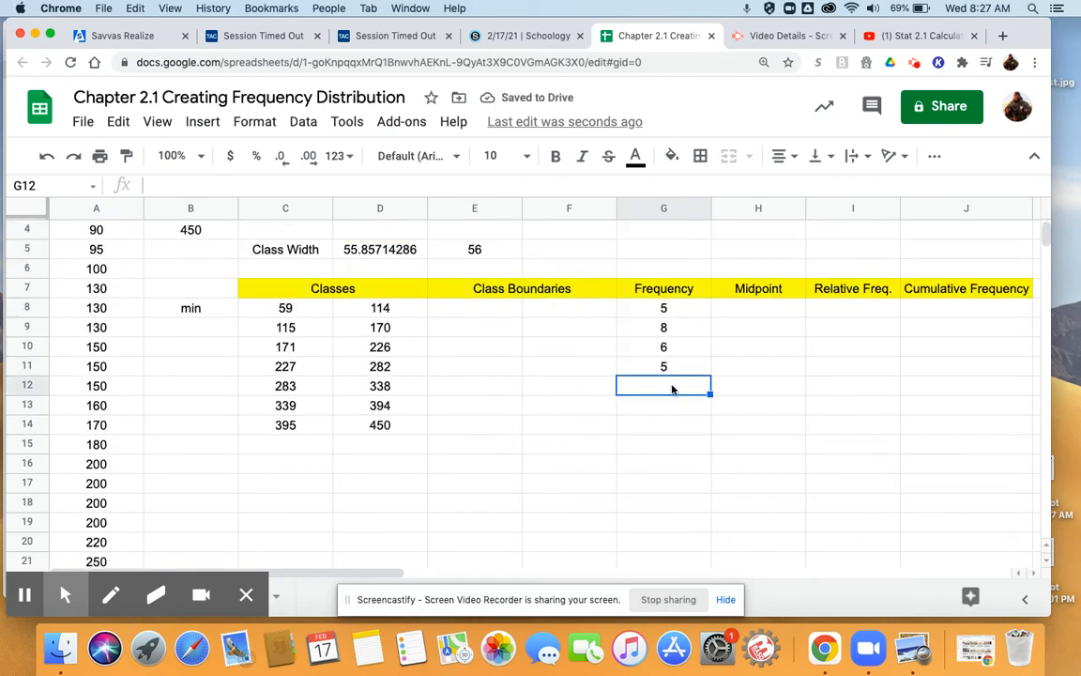
Step: Enter the formula =counta(A27) in G12 as the frequency of the 283–338 class
type("=count")
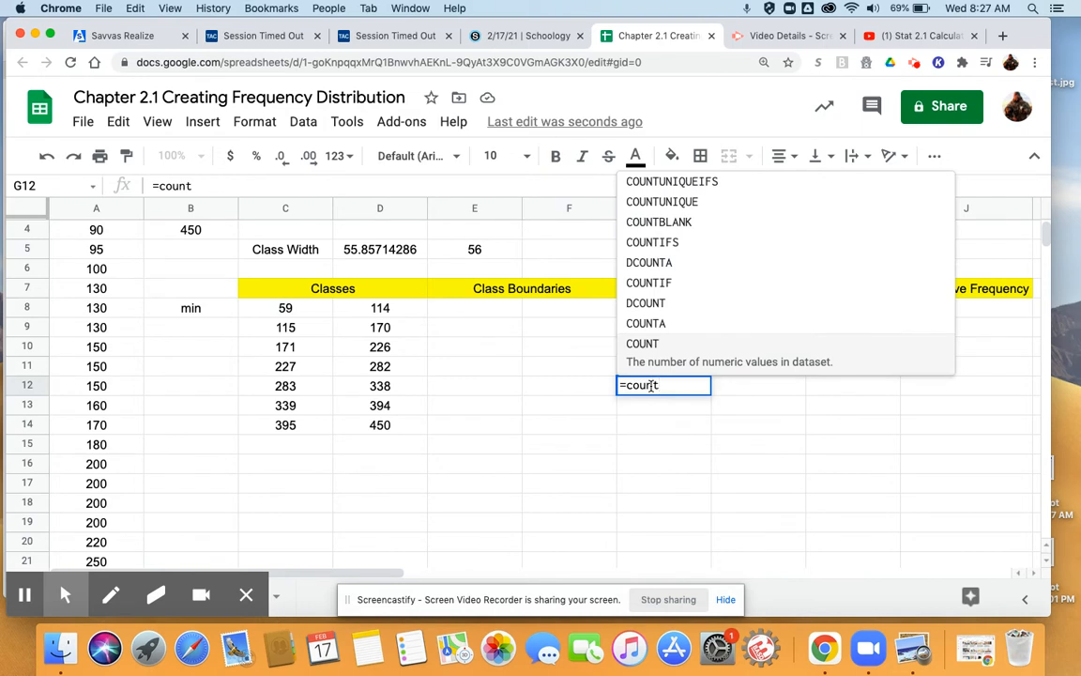
type("a(")
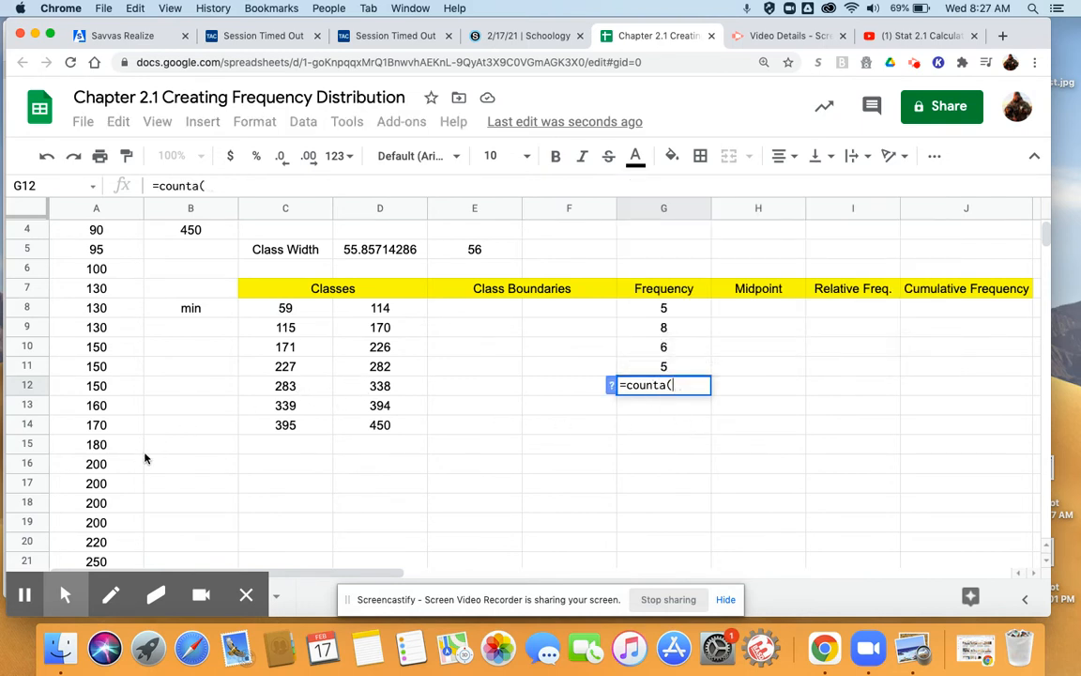
scroll(117, 474, "down", 4)
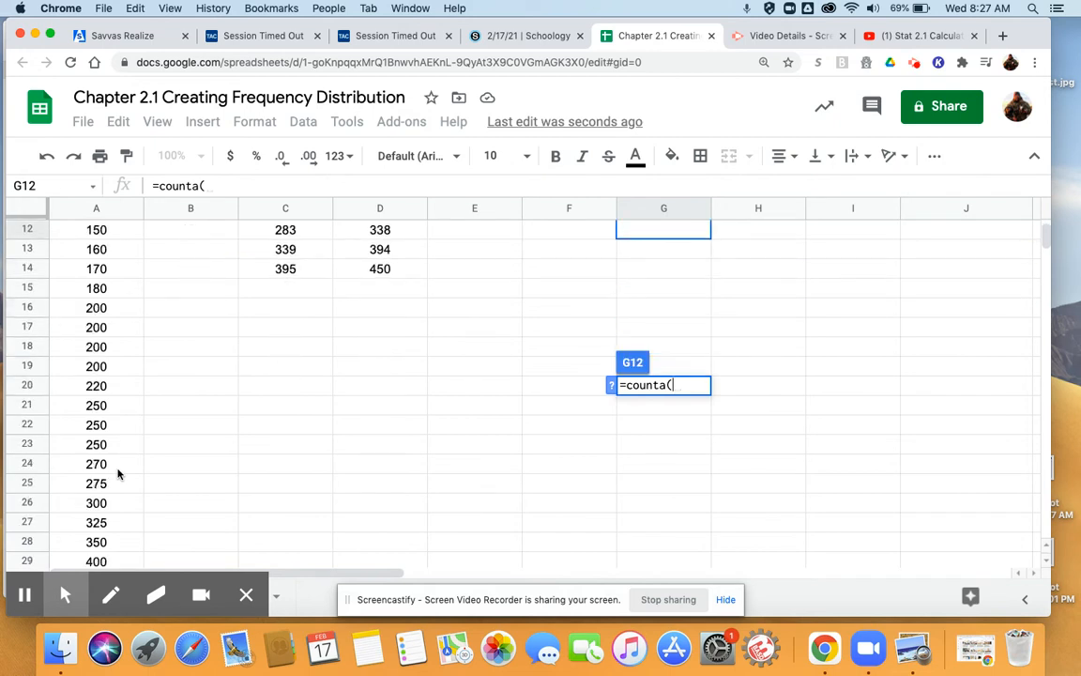
scroll(108, 469, "down", 2)
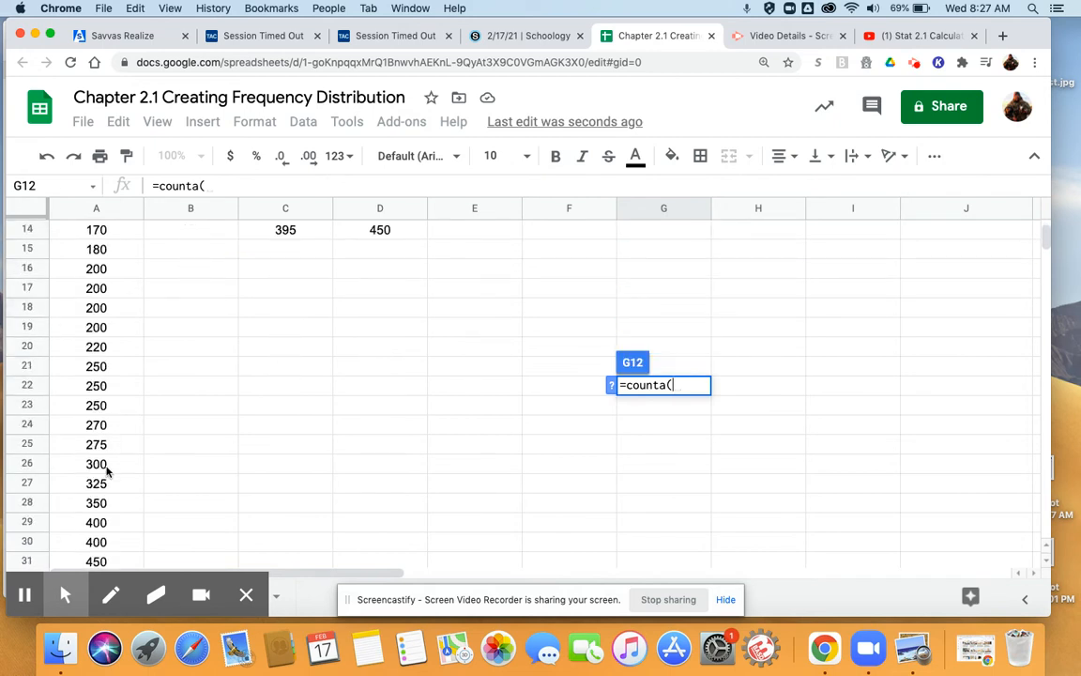
scroll(106, 471, "up", 5)
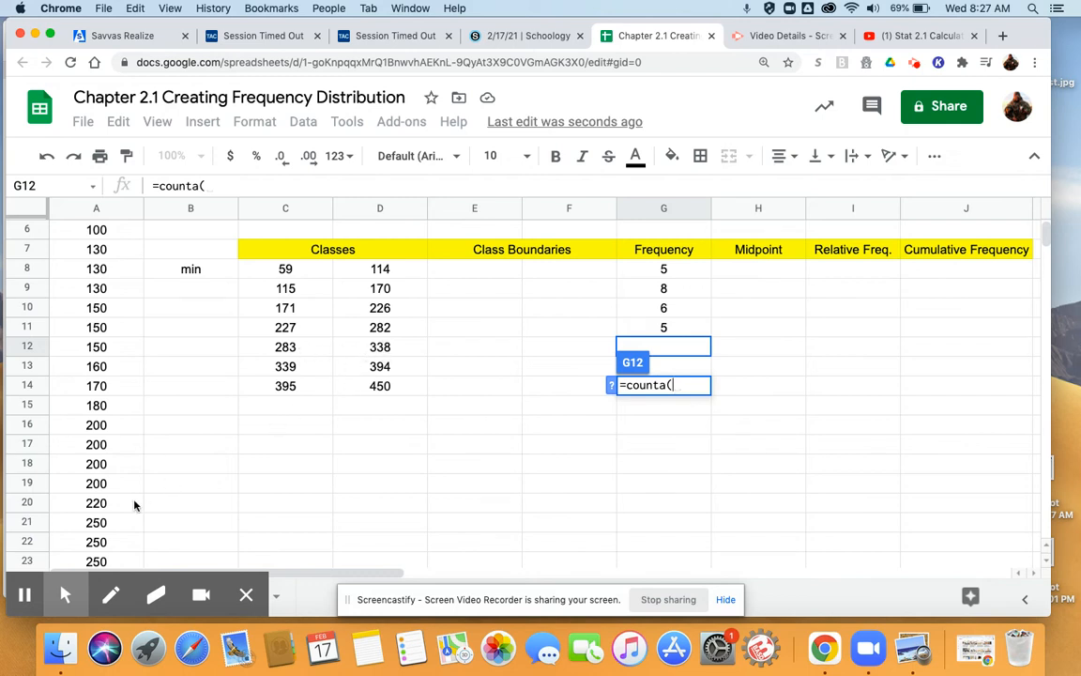
scroll(141, 502, "down", 4)
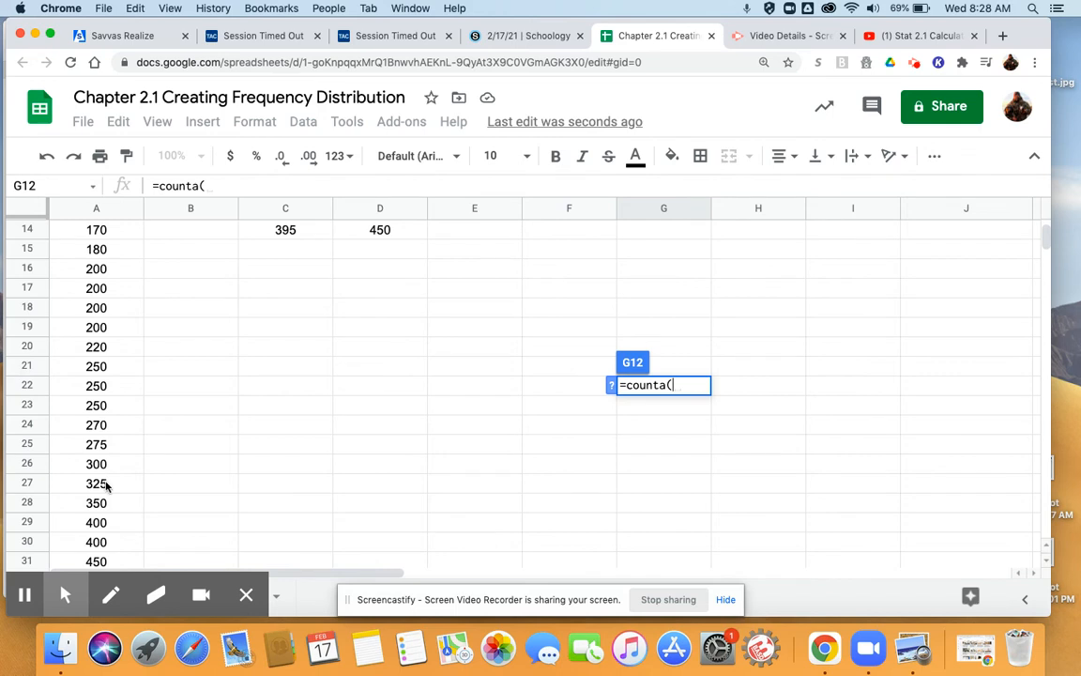
left_click(105, 486)
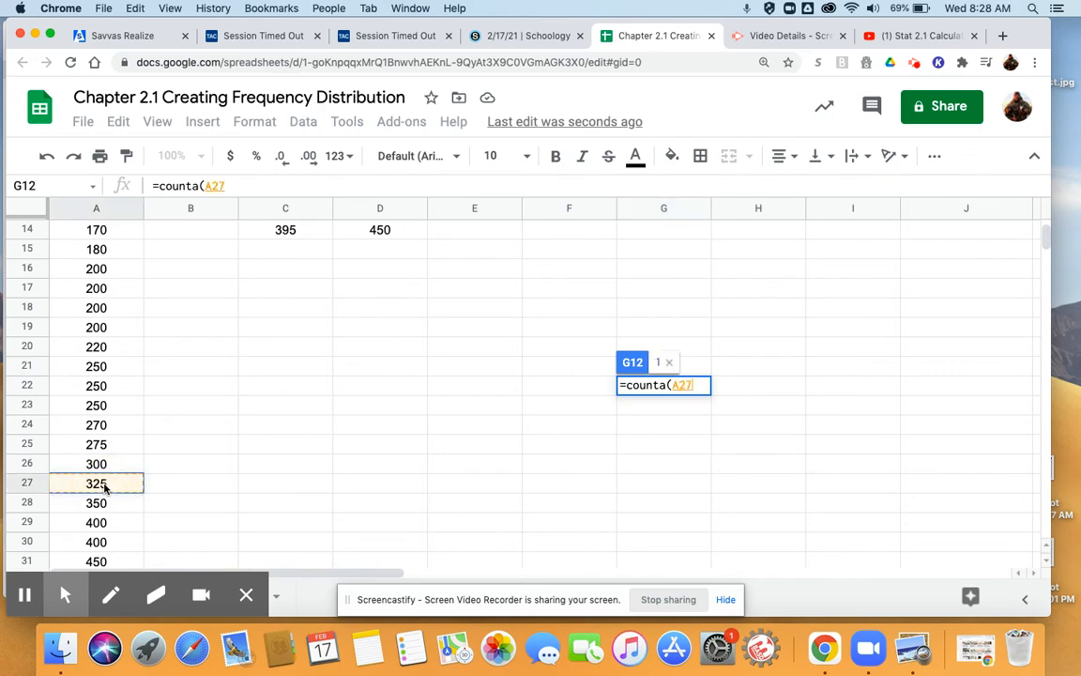
key("Return")
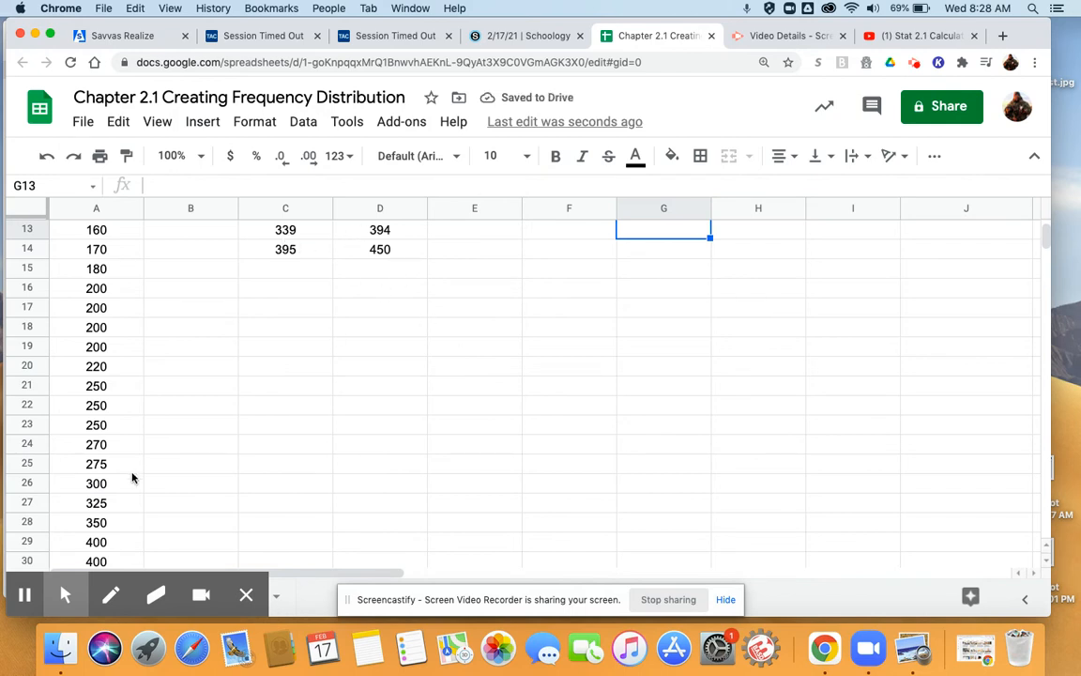
Step: Enter 1 in G13 as the frequency of the 339–394 class and 3 in G14 for the 395–450 class
left_click(107, 523)
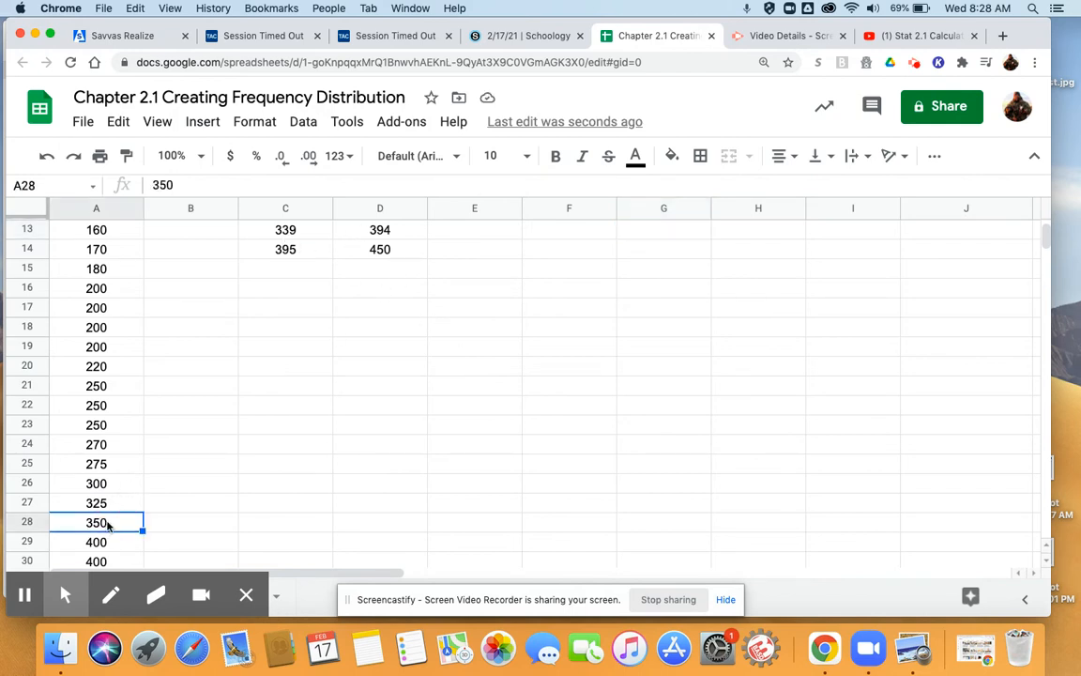
scroll(116, 524, "down", 4)
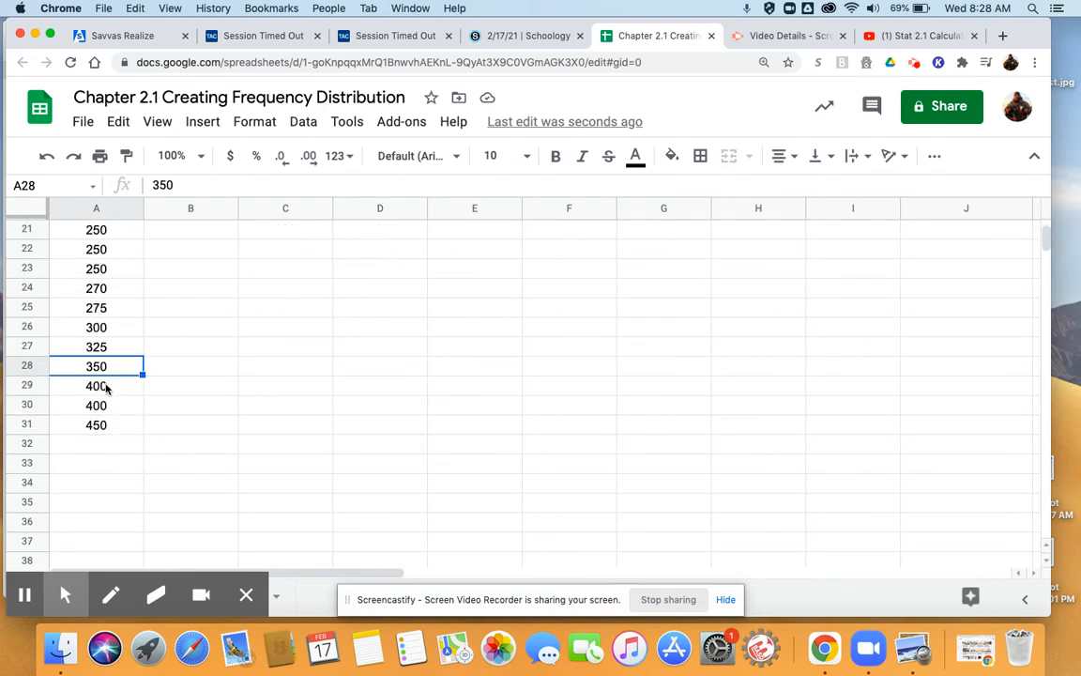
scroll(490, 319, "up", 7)
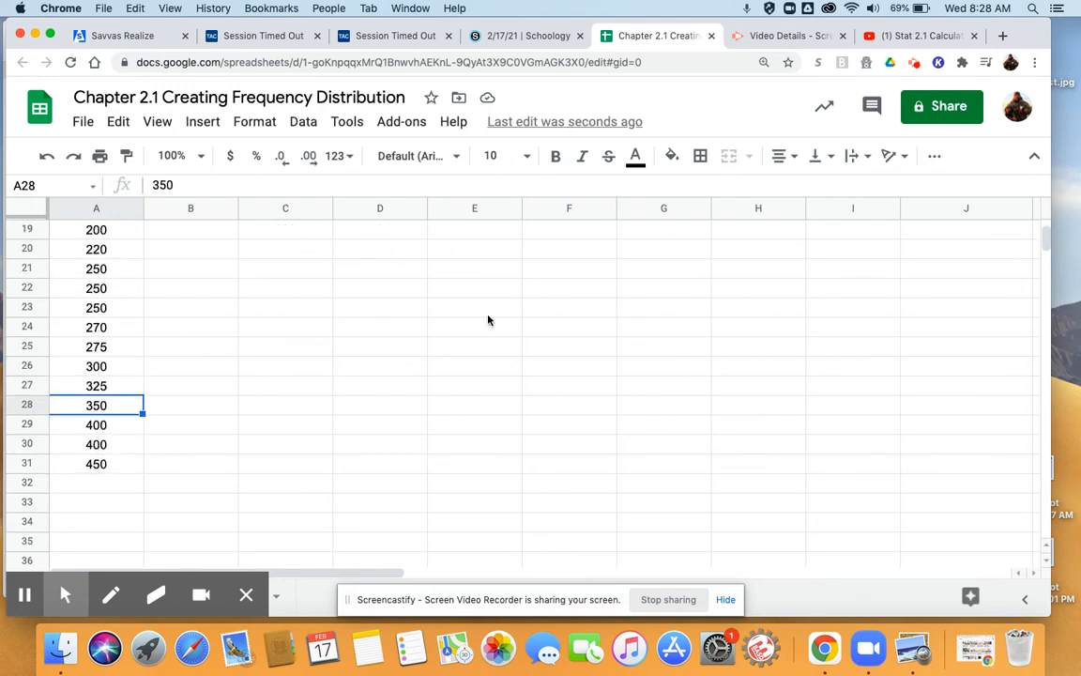
left_click(667, 345)
type("1")
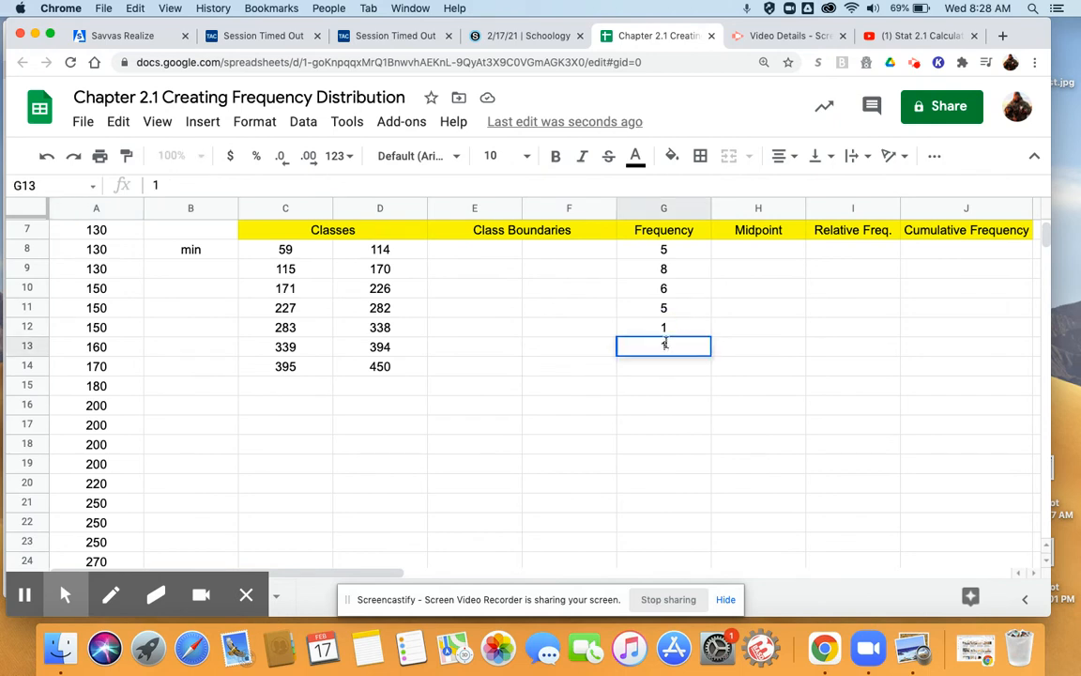
key("Return")
type("3")
key("Return")
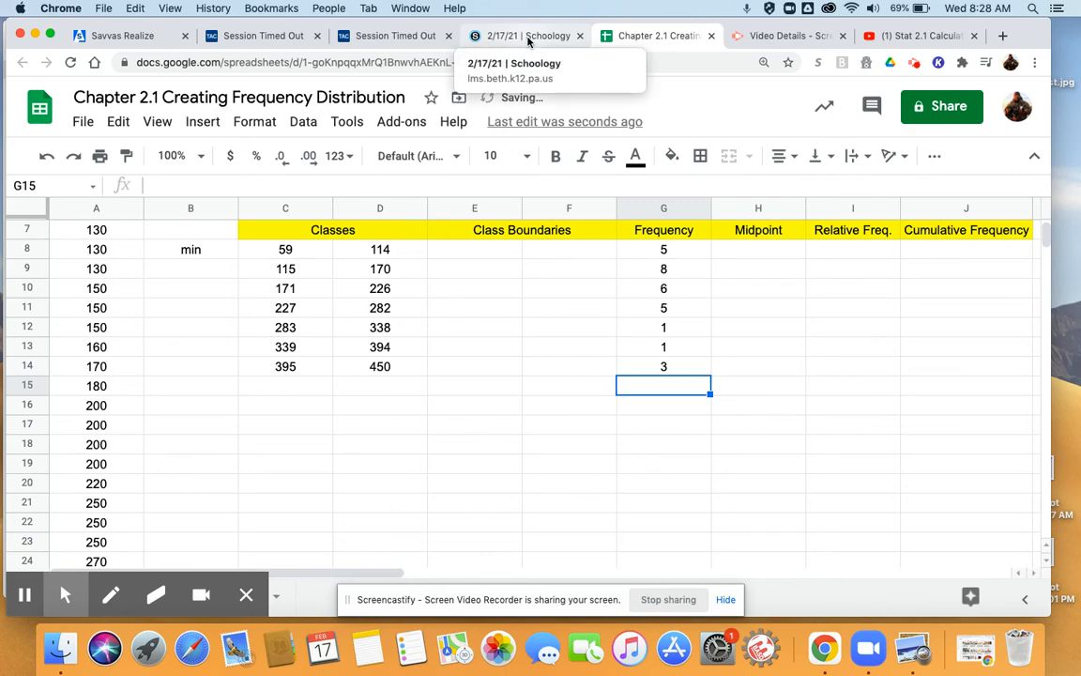
Step: Switch to the Chapter 2.1 NE document in Preview and compare its GPS navigator frequency table with the spreadsheet's Frequency column
left_click(931, 660)
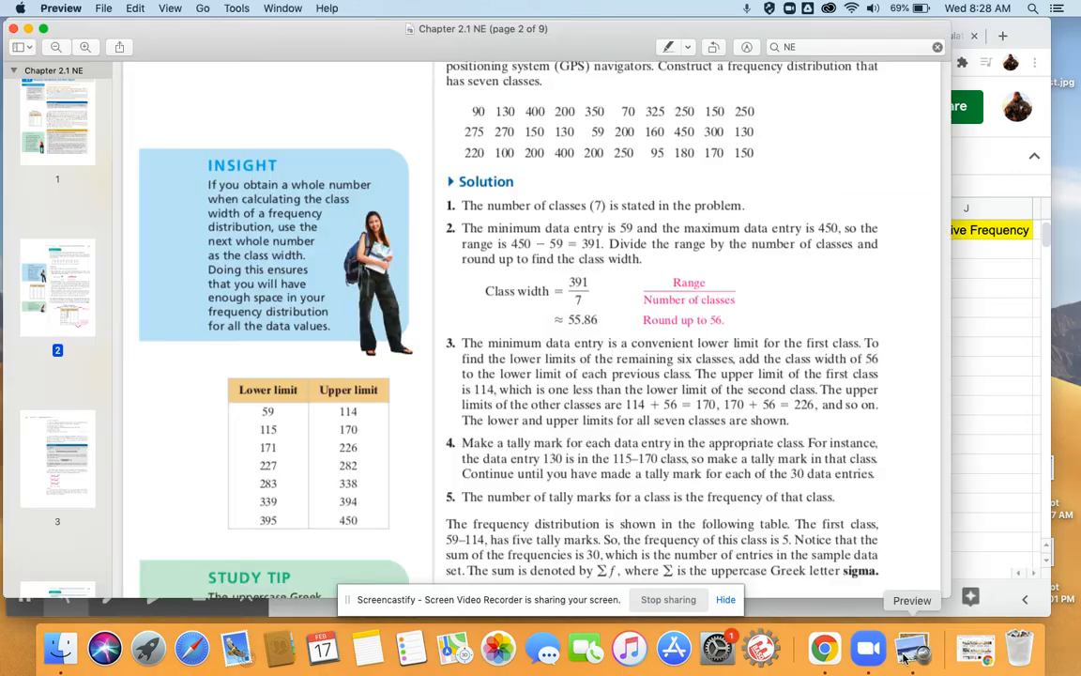
scroll(655, 320, "down", 5)
scroll(655, 320, "down", 2)
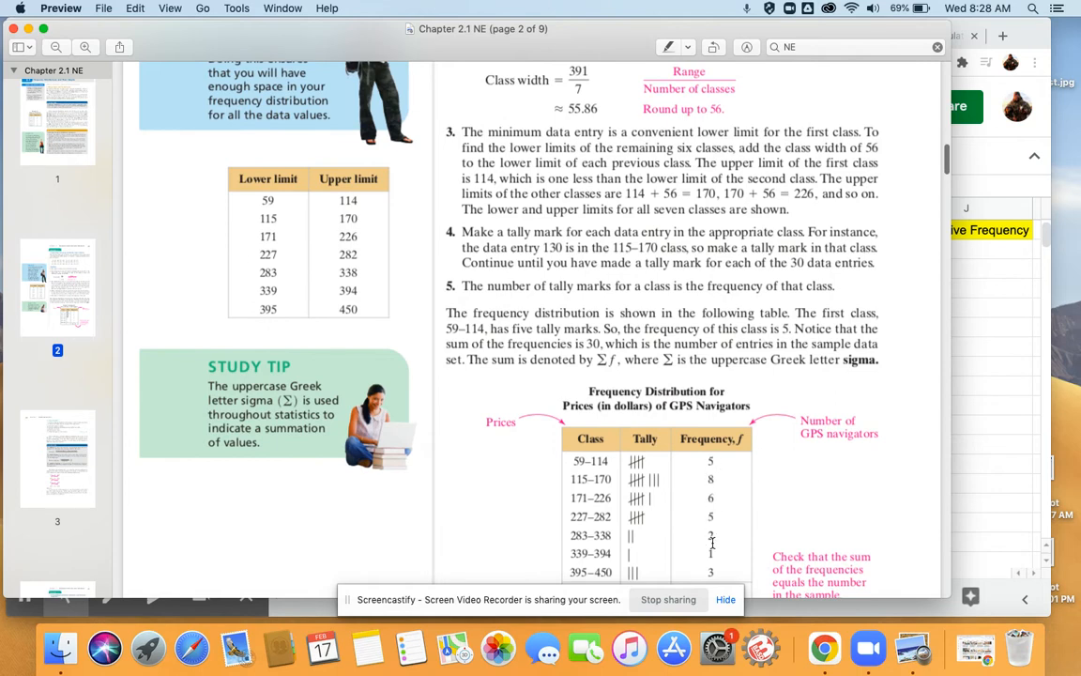
scroll(712, 543, "down", 2)
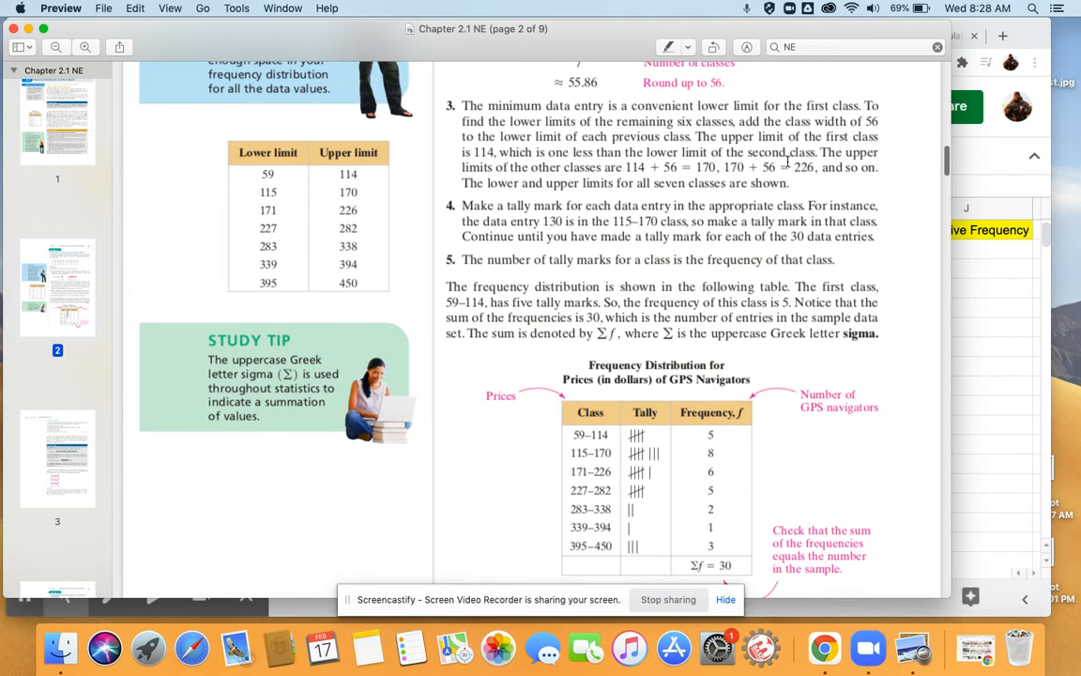
left_click(977, 39)
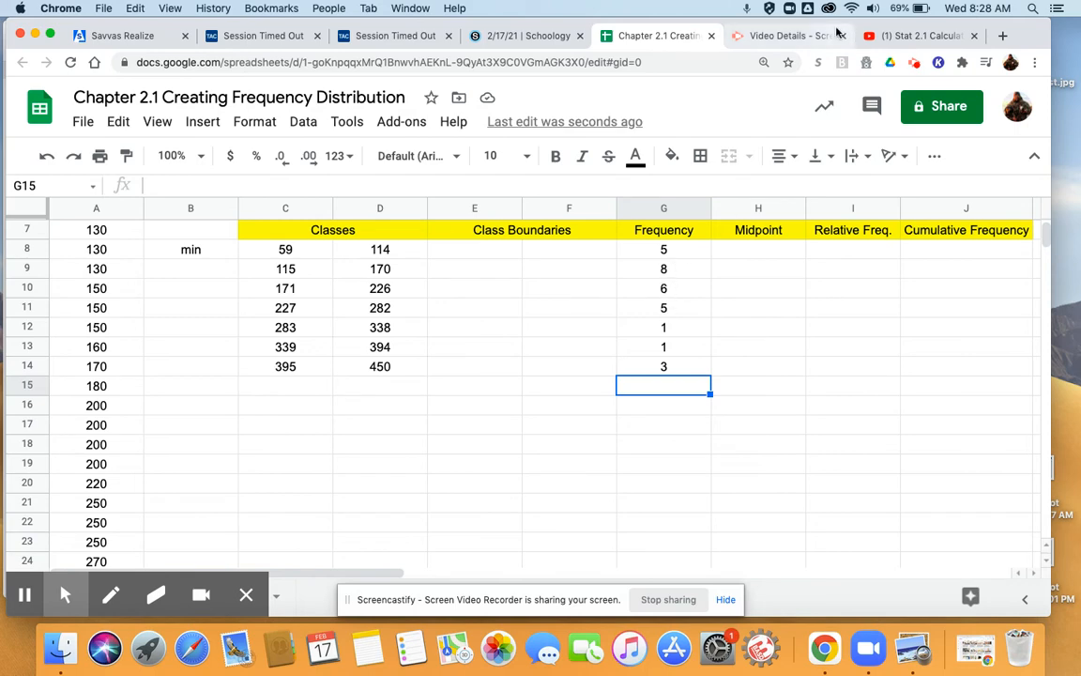
left_click(912, 647)
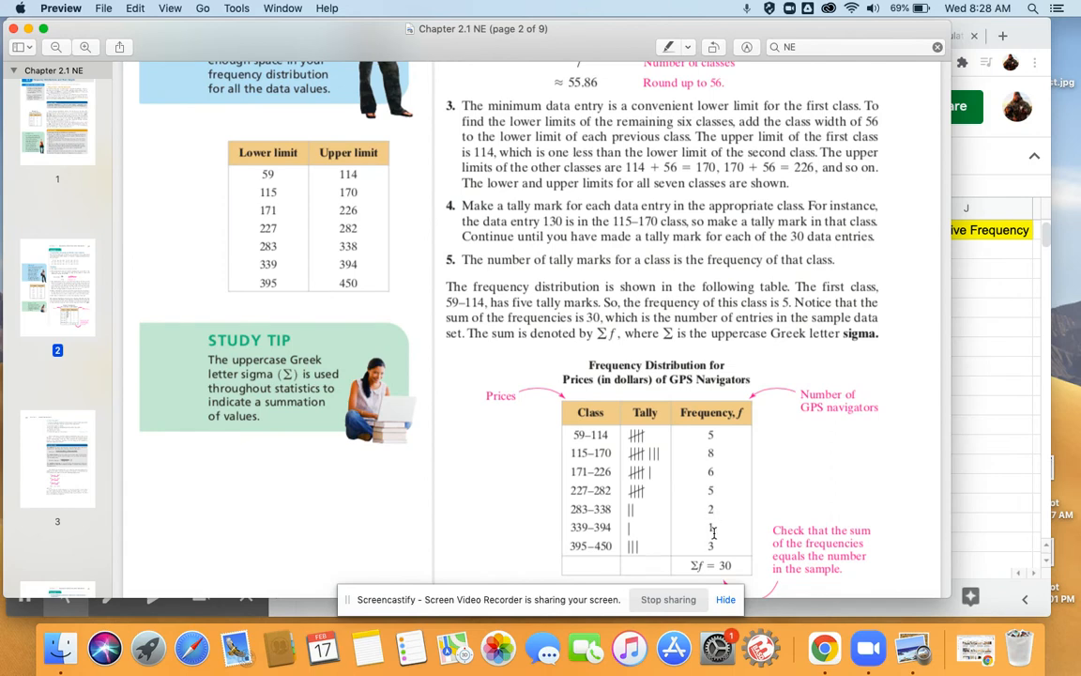
left_click(1028, 35)
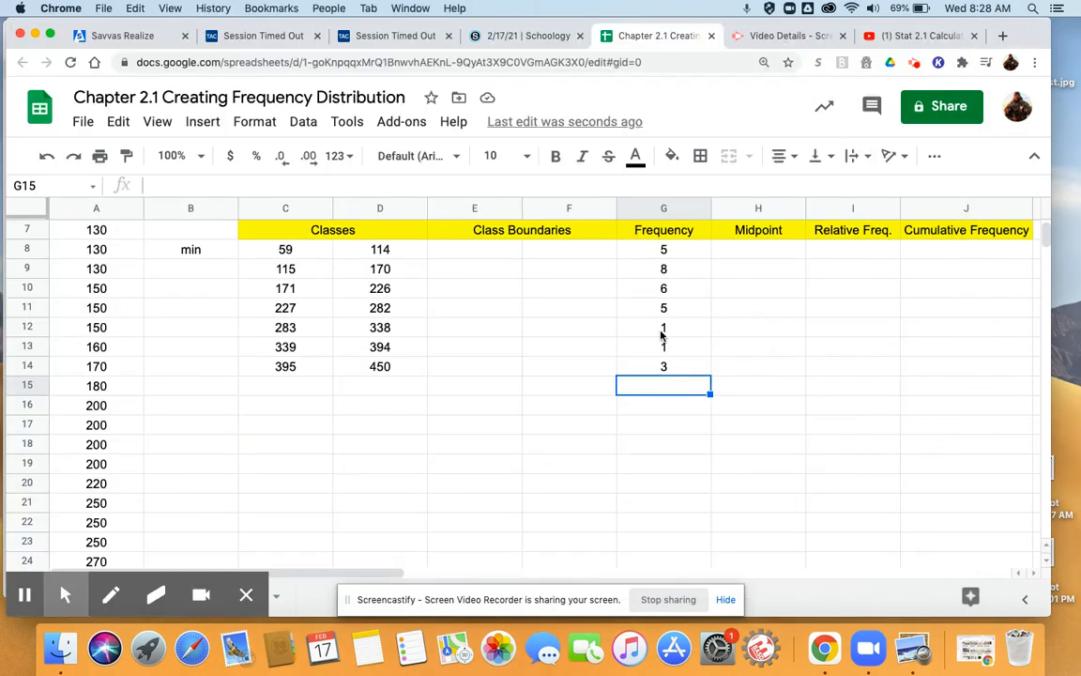
Step: Recheck the data set values against the 283–338 class limits and set its frequency in G12 to 2
left_click(302, 328)
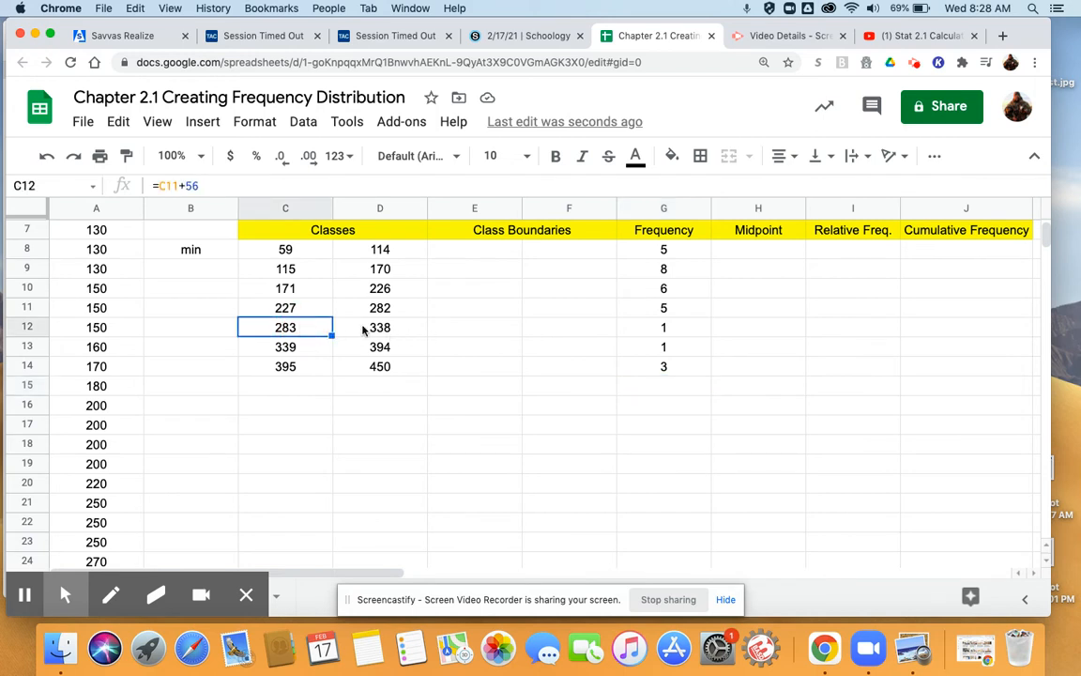
left_click(349, 324)
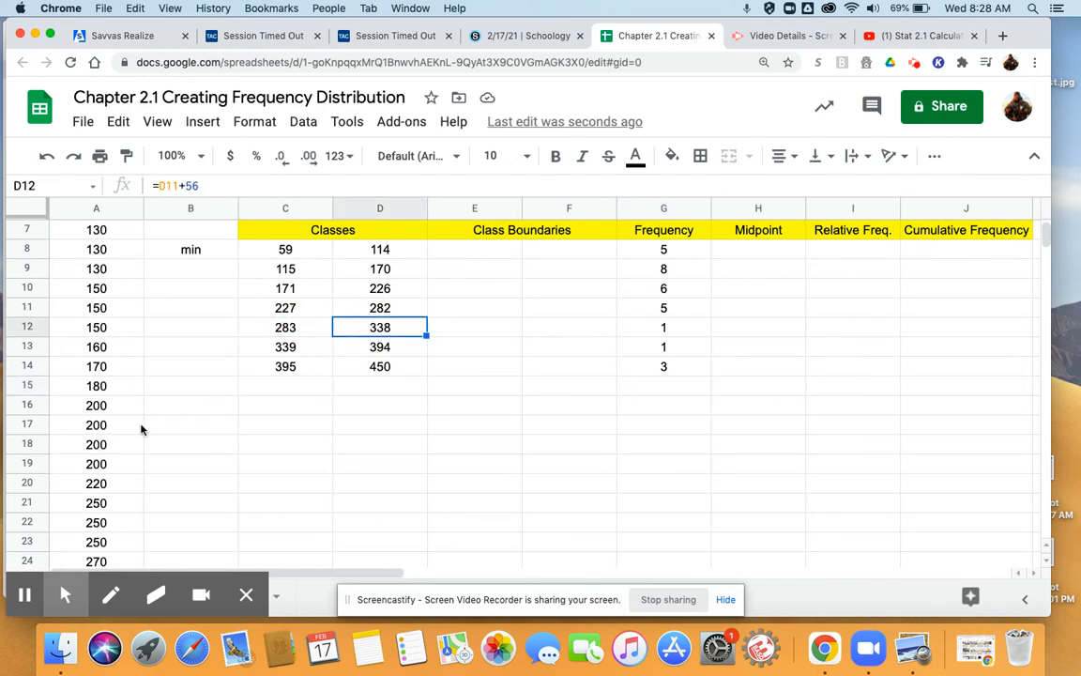
scroll(121, 425, "down", 3)
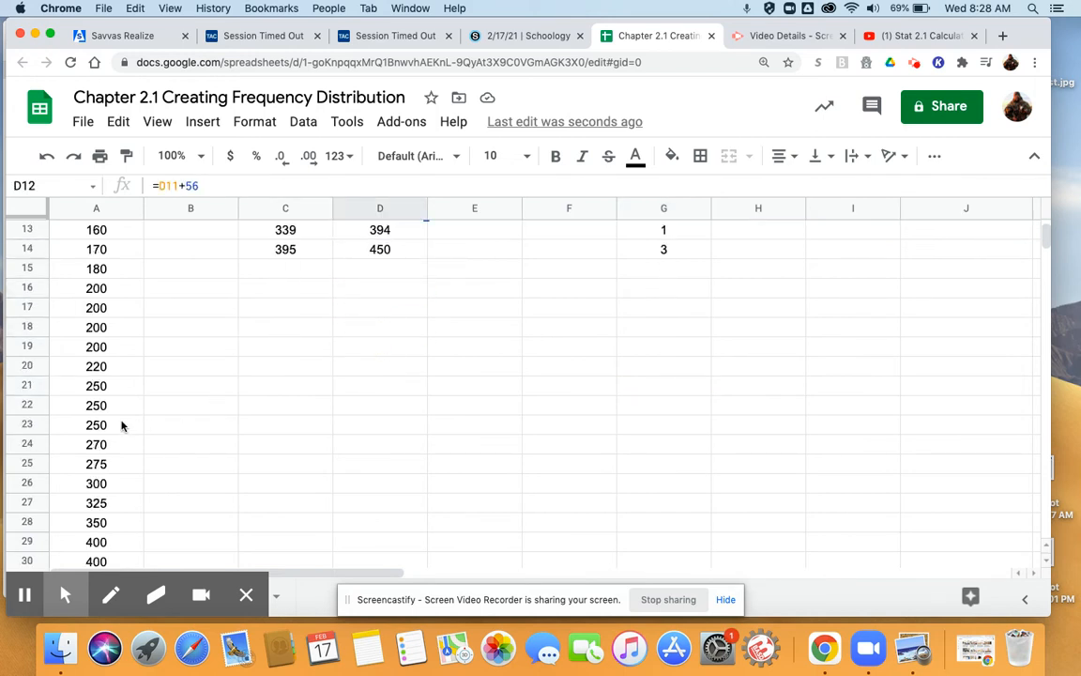
scroll(121, 426, "down", 2)
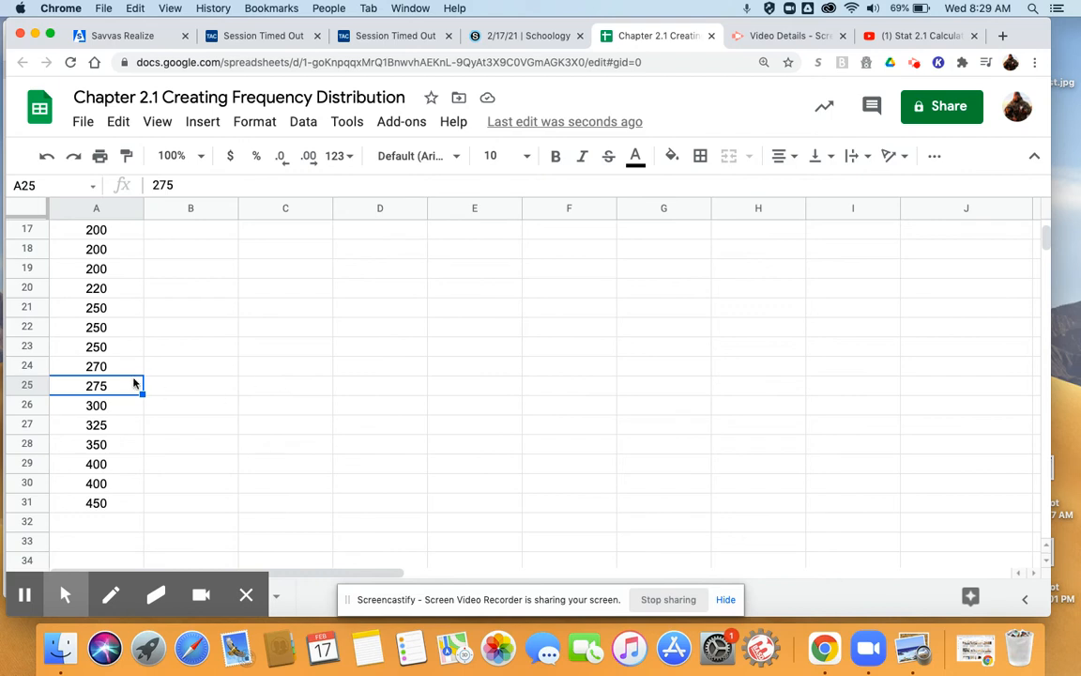
left_click(120, 411)
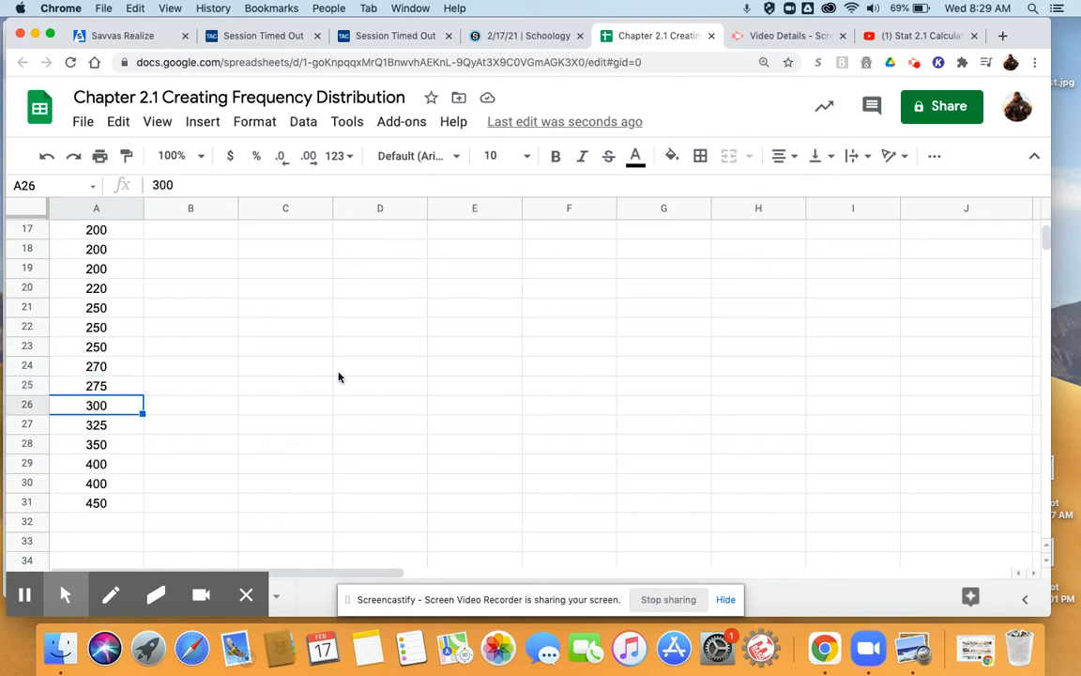
scroll(338, 377, "up", 4)
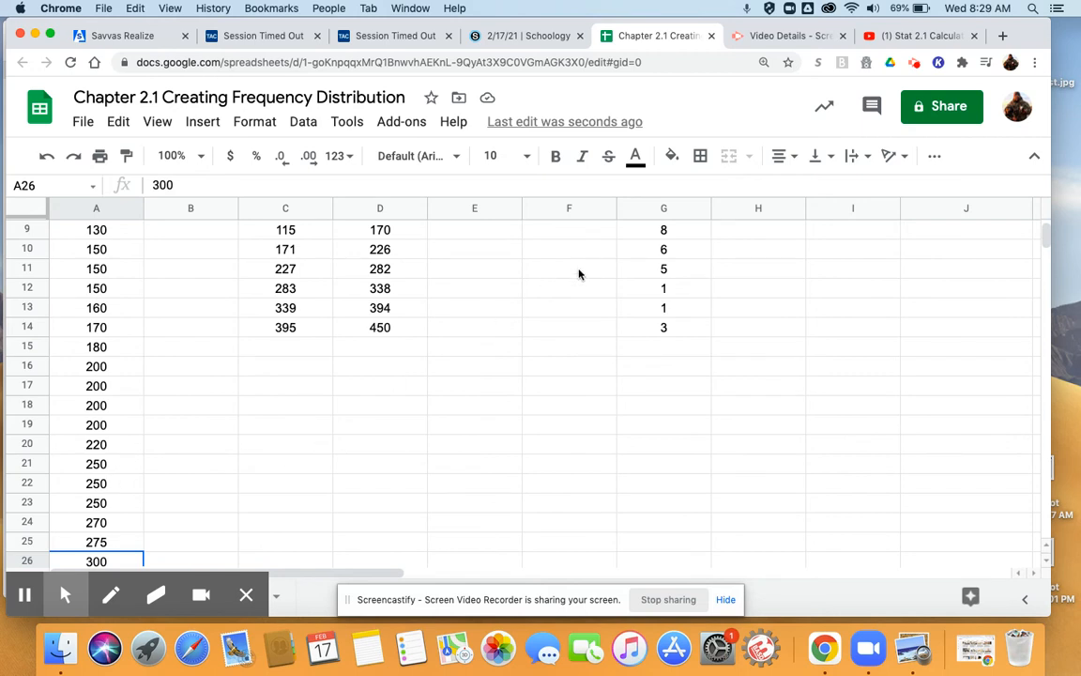
left_click(661, 289)
type("2")
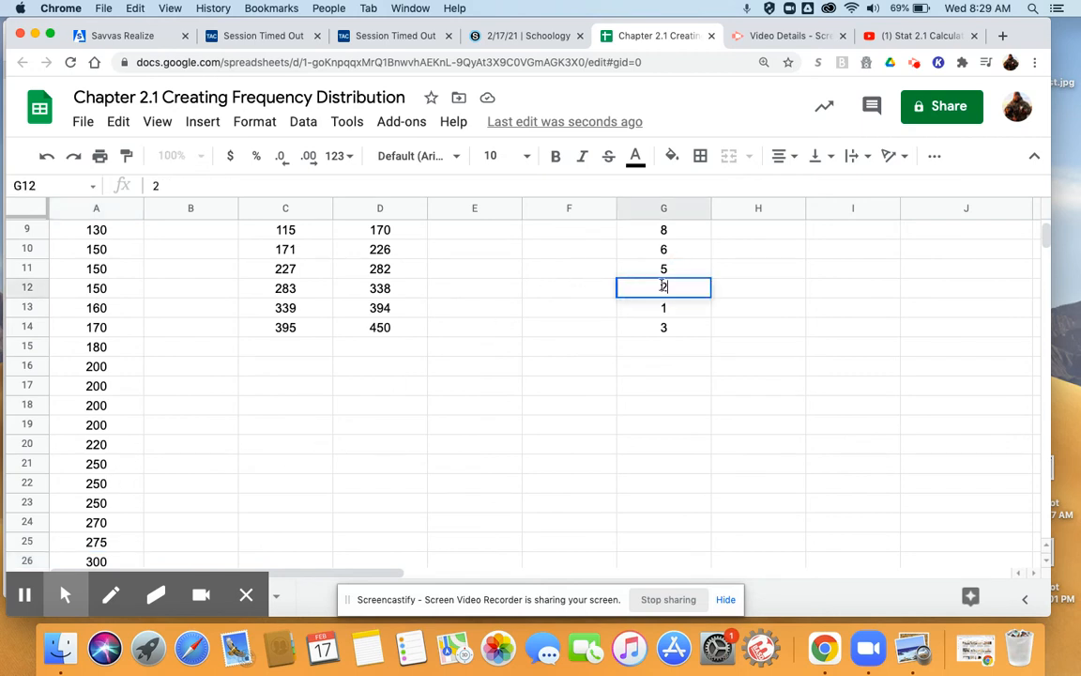
key("Return")
Step: Recount the data set values in A26 to A31 against the frequencies of the last three classes
scroll(112, 445, "down", 4)
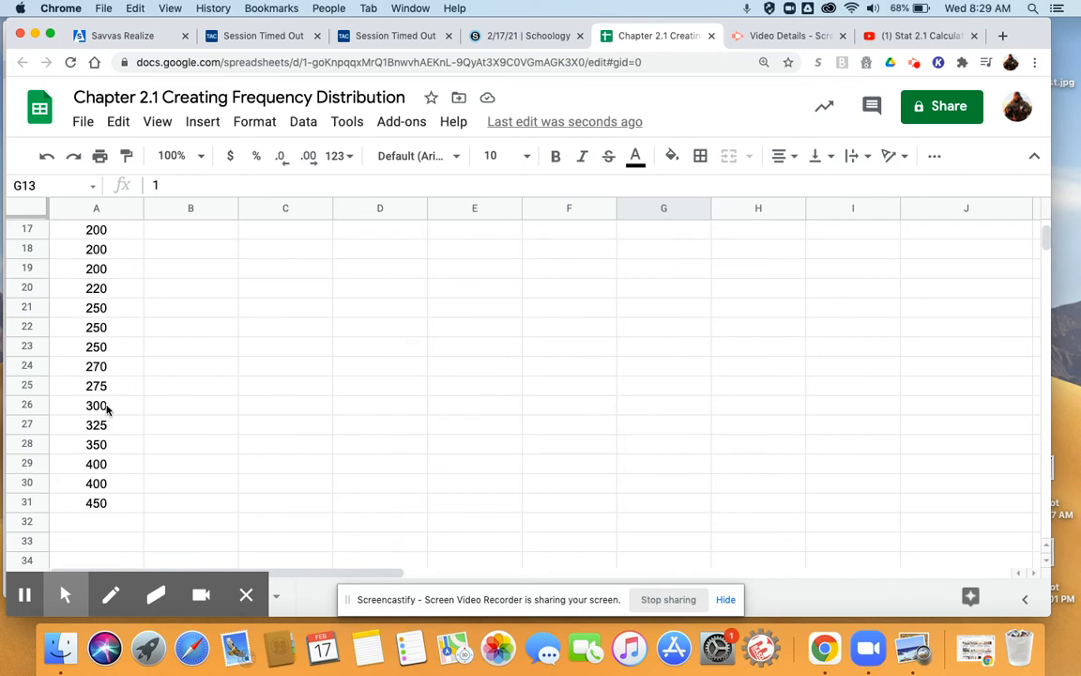
left_click(107, 407)
left_click(106, 427)
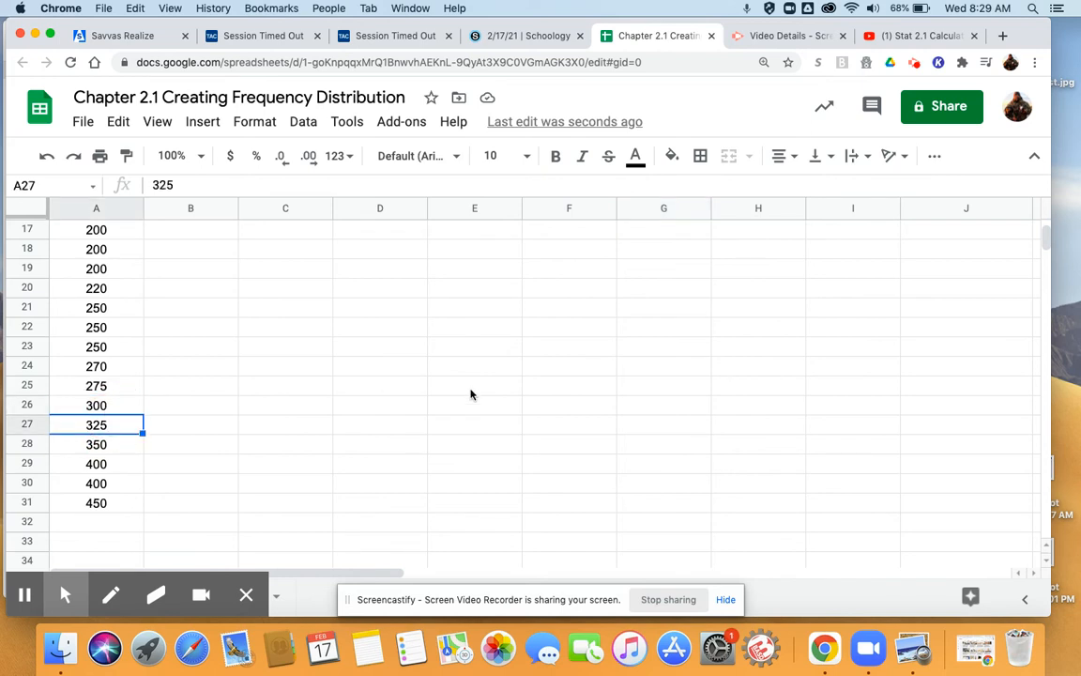
left_click(118, 449)
left_click(114, 464)
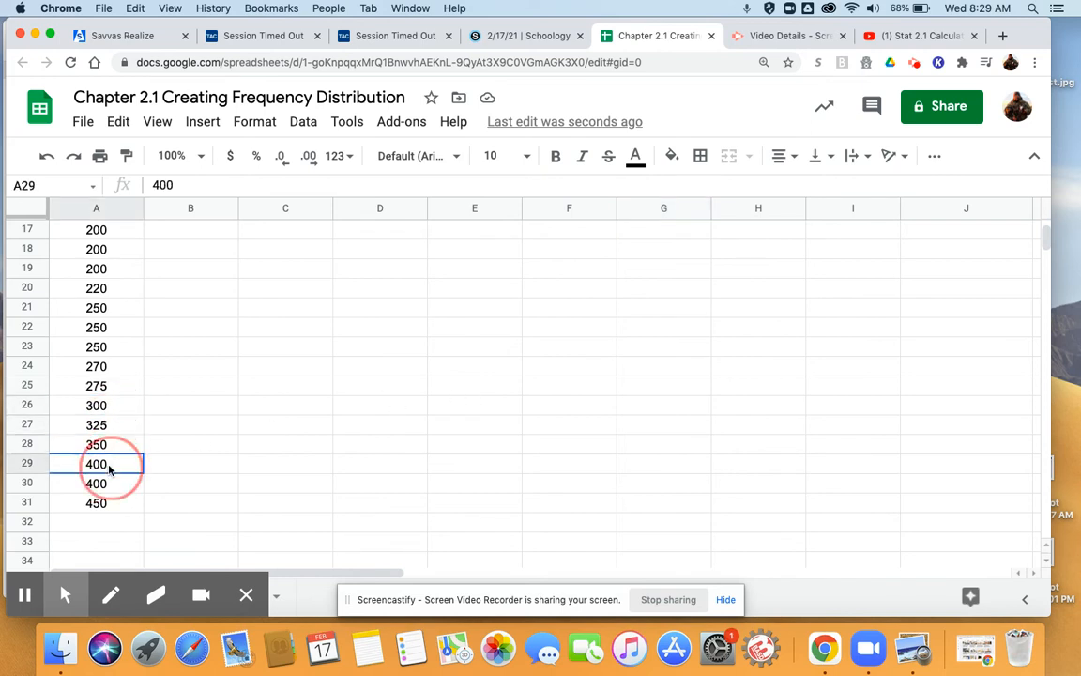
left_click(107, 484)
left_click(109, 504)
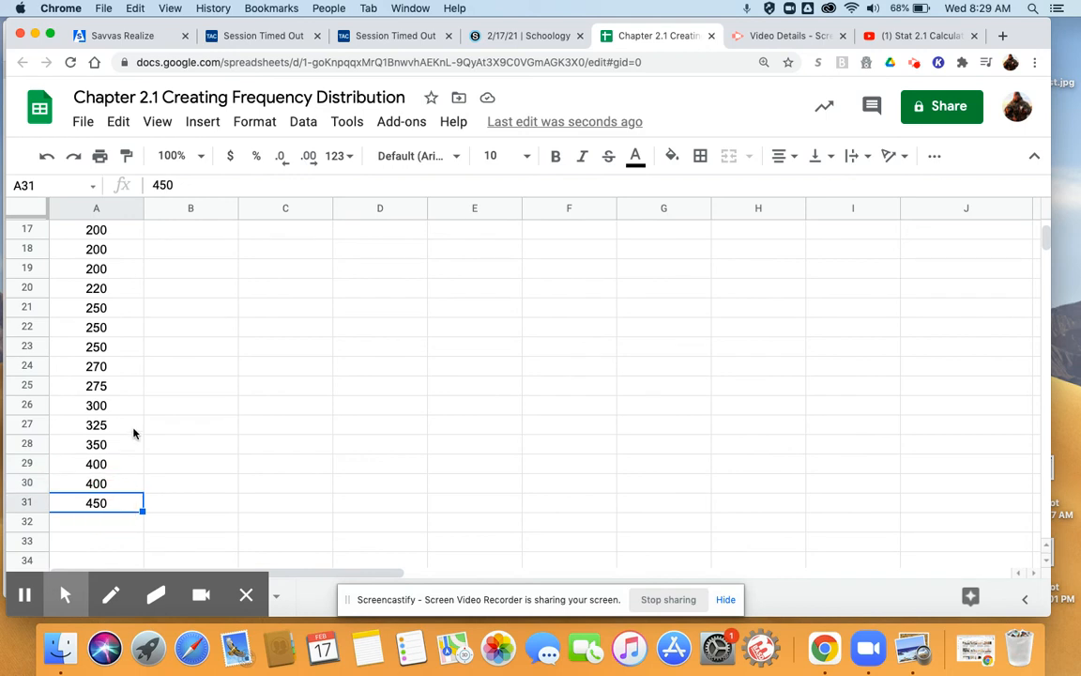
scroll(736, 342, "up", 5)
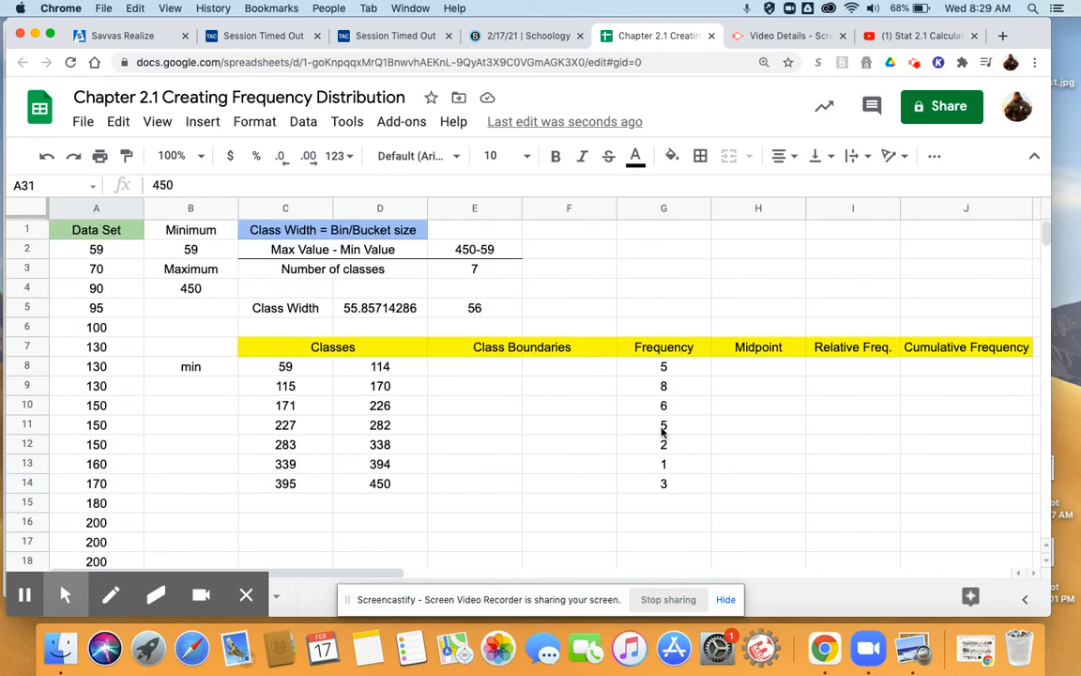
Step: Review the Example 1 problem statement and data set in Preview's Chapter 2.1 NE document, then return to the spreadsheet
left_click(645, 508)
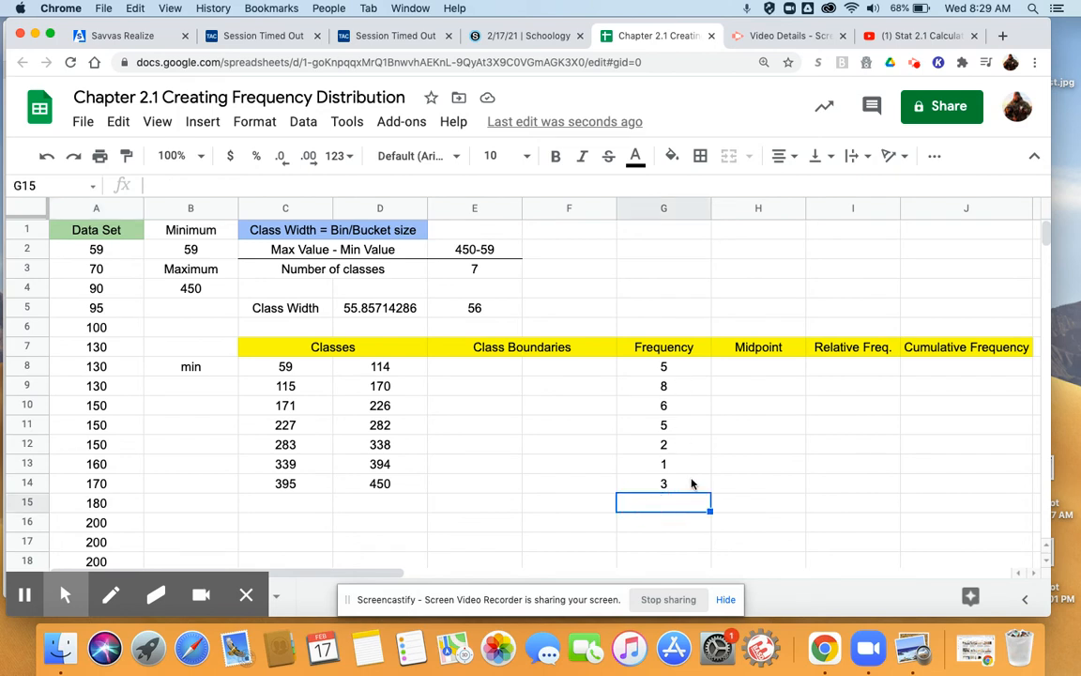
left_click(912, 648)
scroll(668, 316, "up", 10)
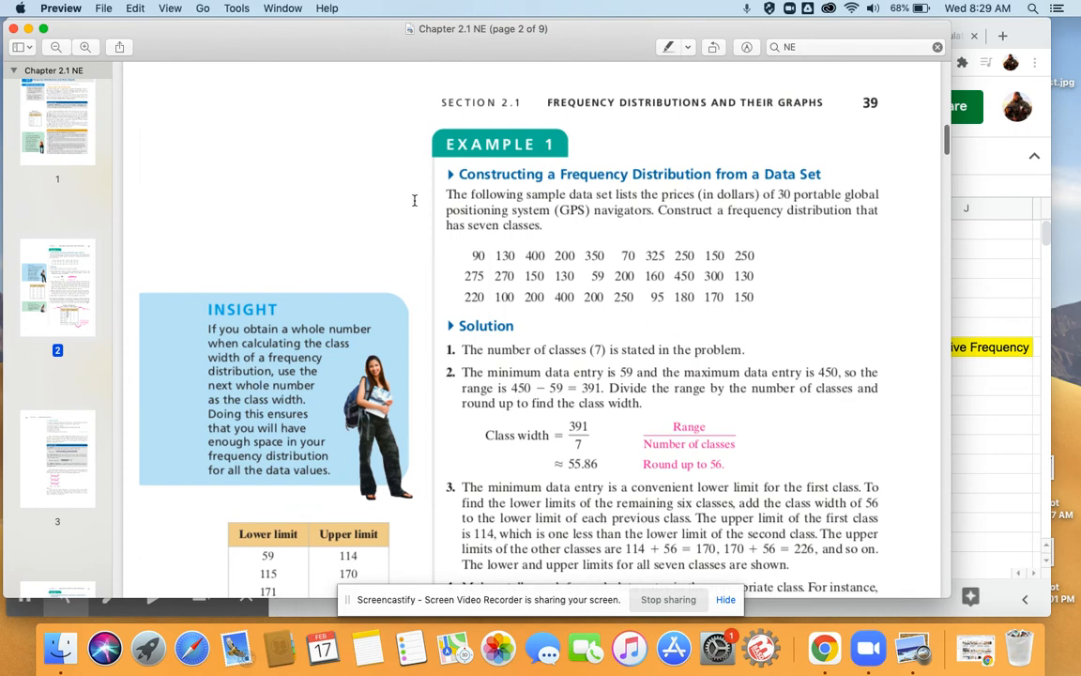
key("super+Tab")
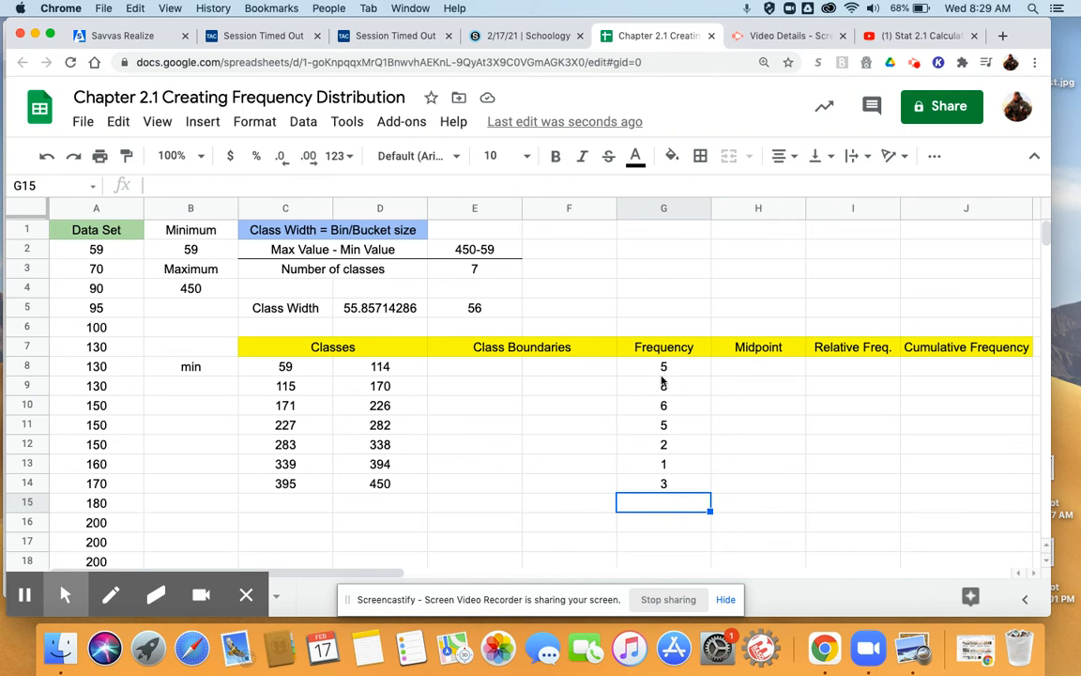
Step: Total the class frequencies in G15 with a SUM formula over G8:G14
left_click(655, 510)
type("=sum")
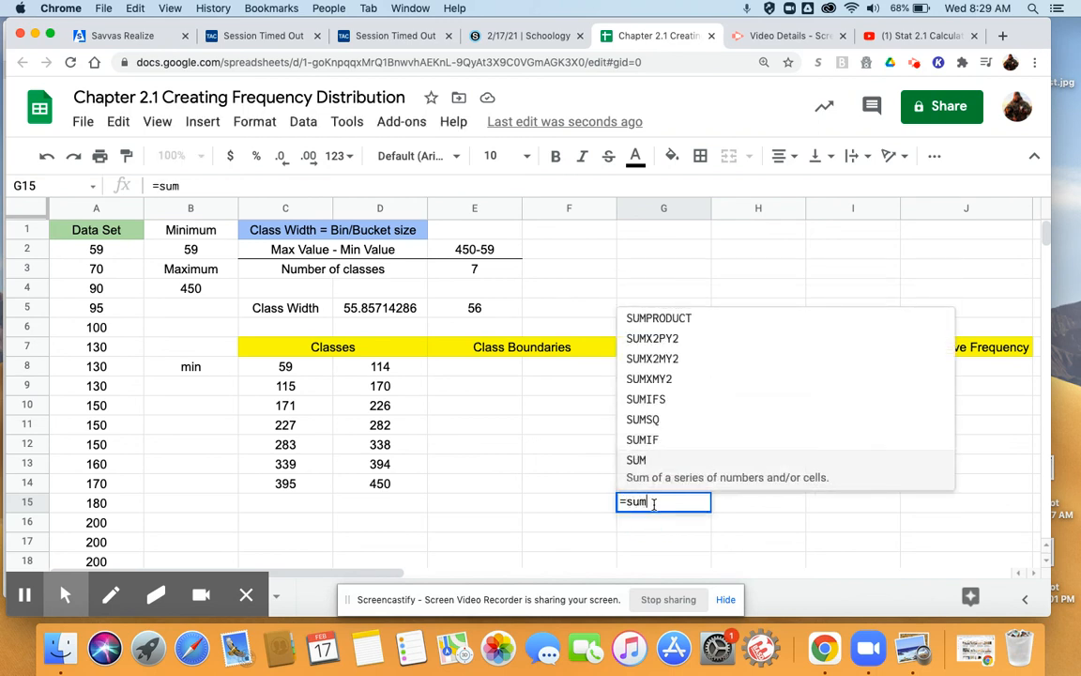
type("(")
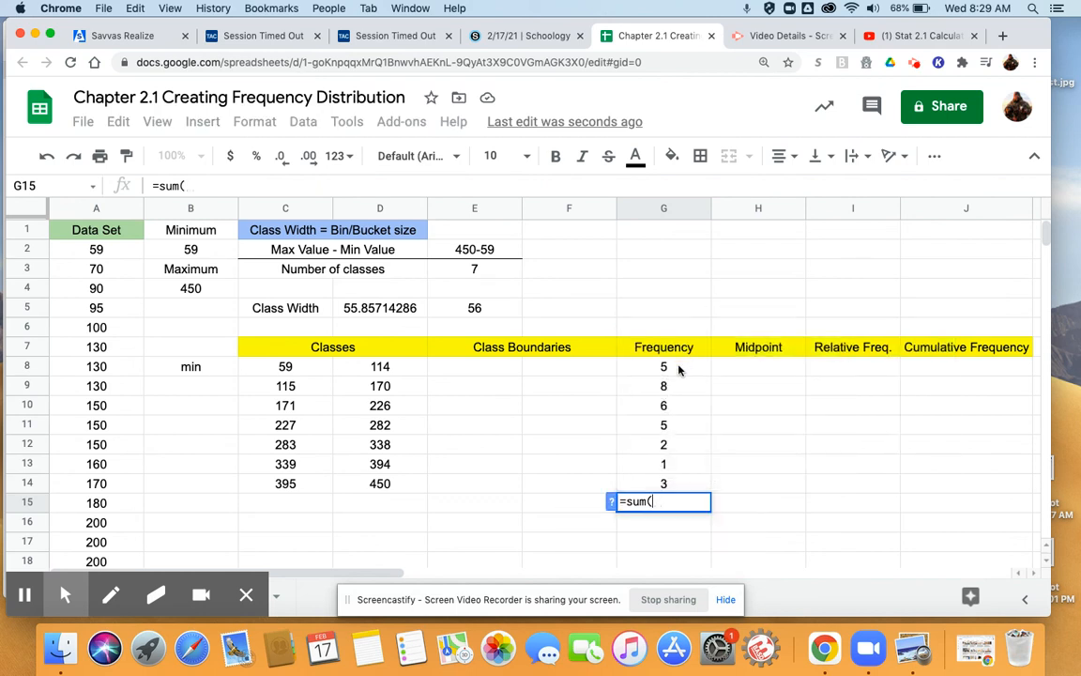
left_click(679, 373)
left_click_drag(680, 382, 685, 482)
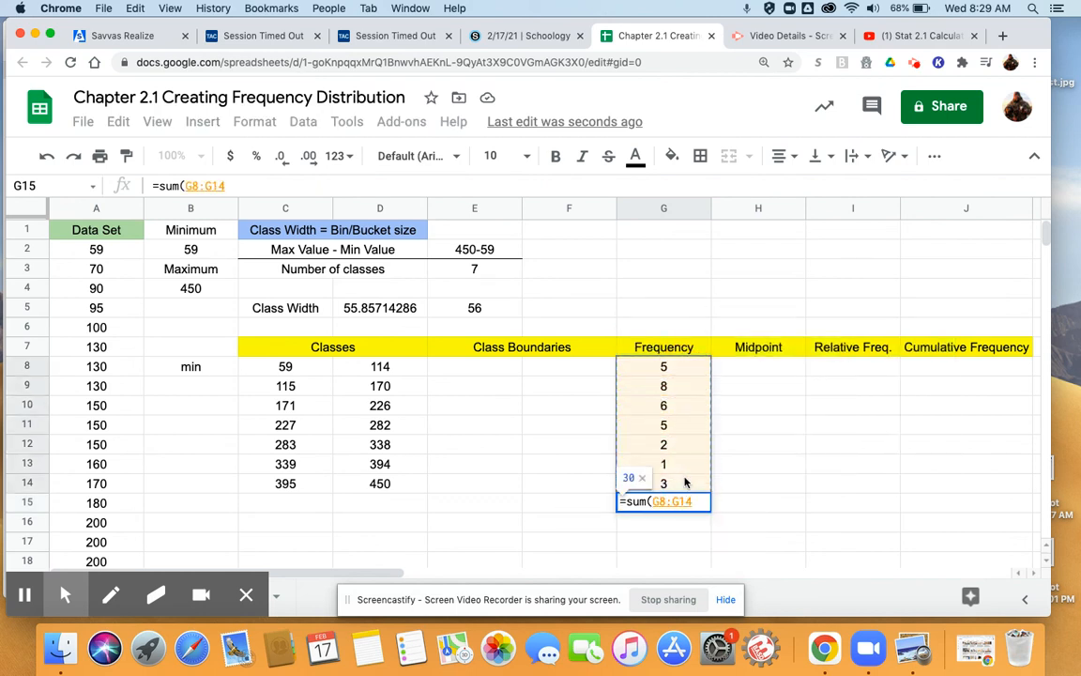
key("Return")
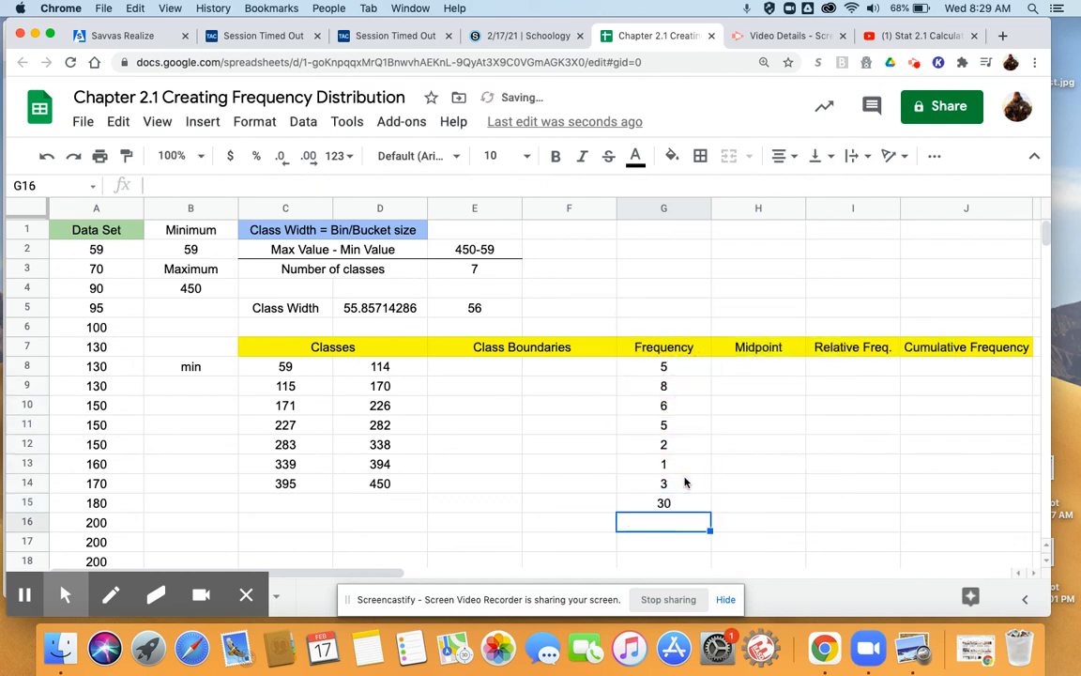
left_click(665, 502)
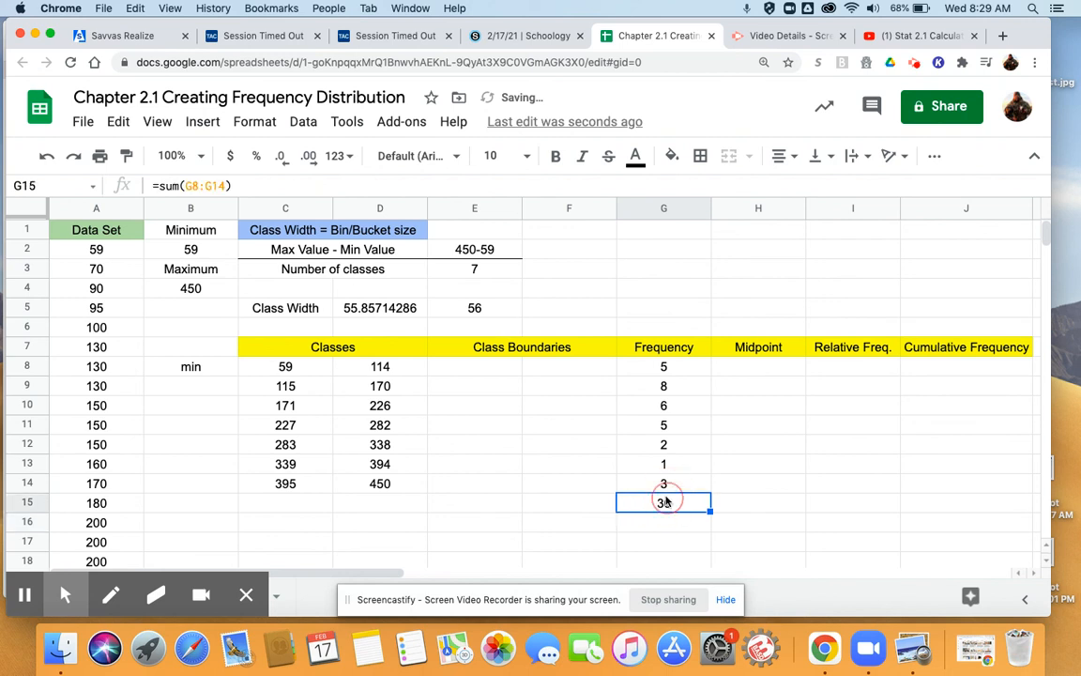
Step: Label the frequency total by entering "Sum=" in F15, then select the total in G15
left_click(589, 505)
type("Sum")
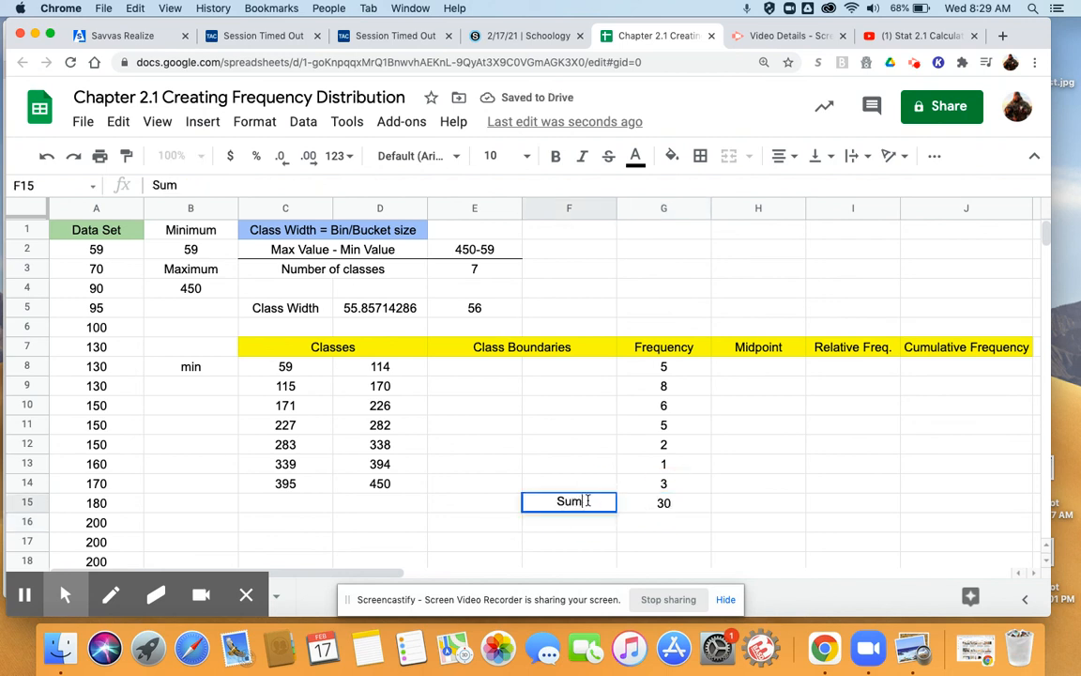
type("=")
key("Return")
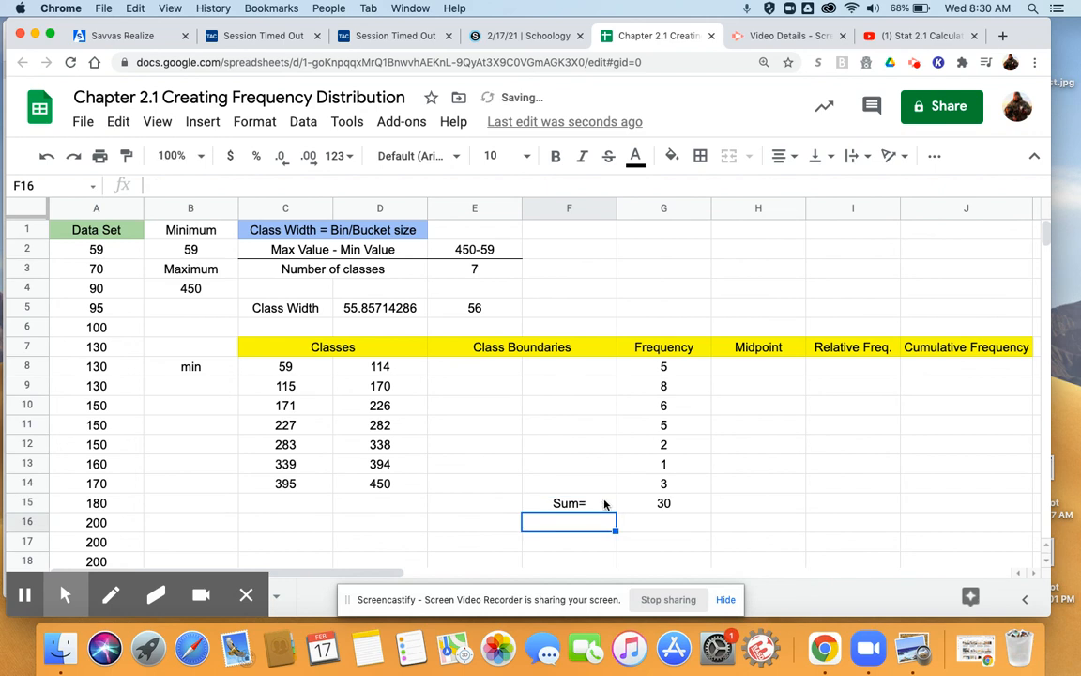
left_click(662, 503)
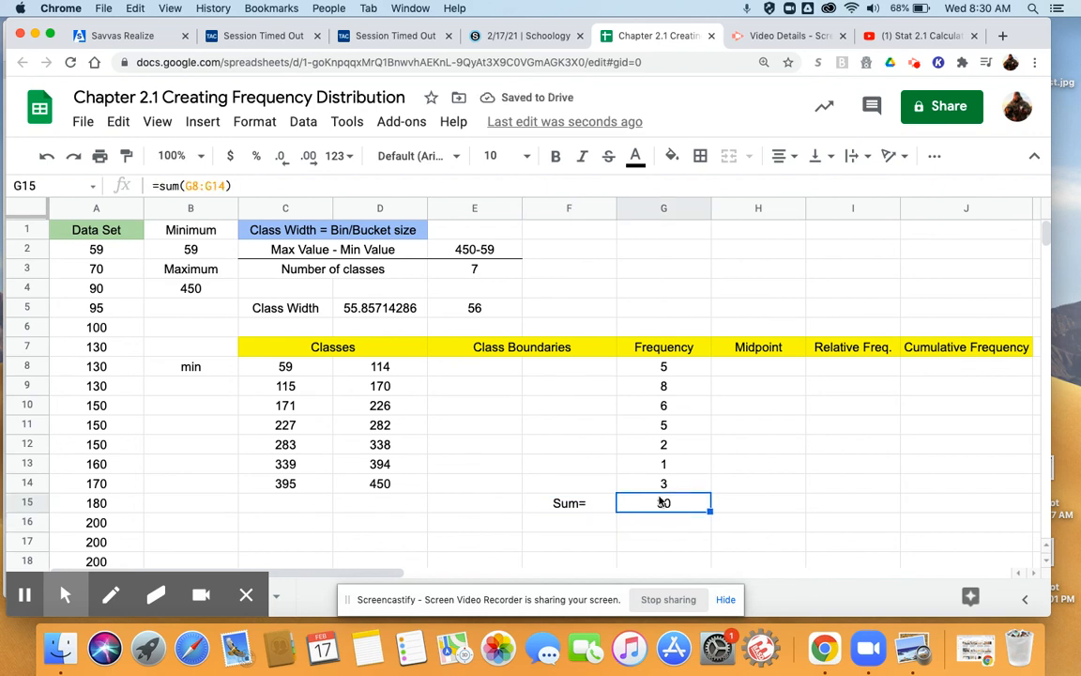